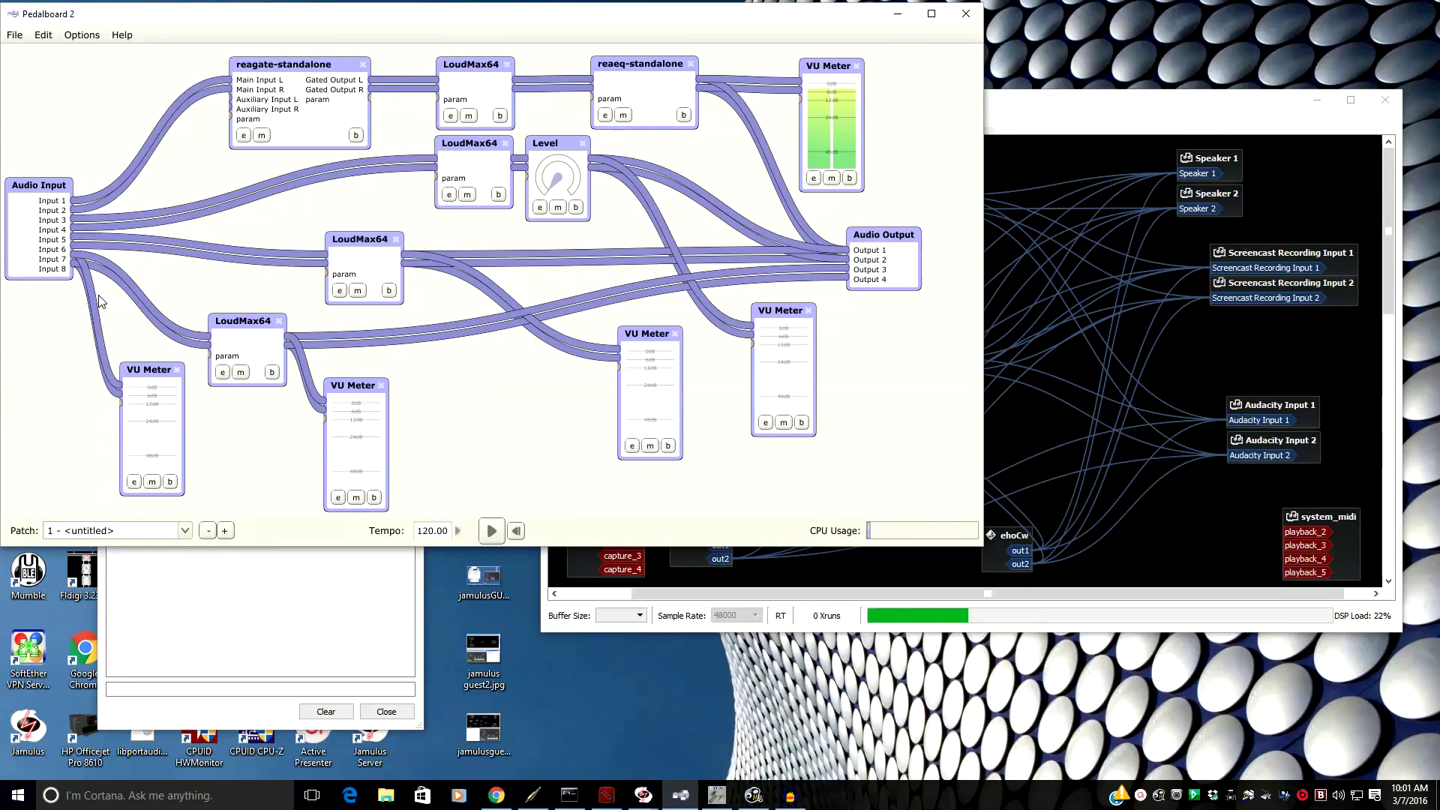
Close Pedalboard 2, move the Jamulus node left in Catia and highlight its out1 wires.
{"action": "left_click", "coordinate": [967, 13]}
{"action": "left_click_drag", "start_coordinate": [912, 358], "coordinate": [804, 365]}
{"action": "left_click", "coordinate": [822, 366]}
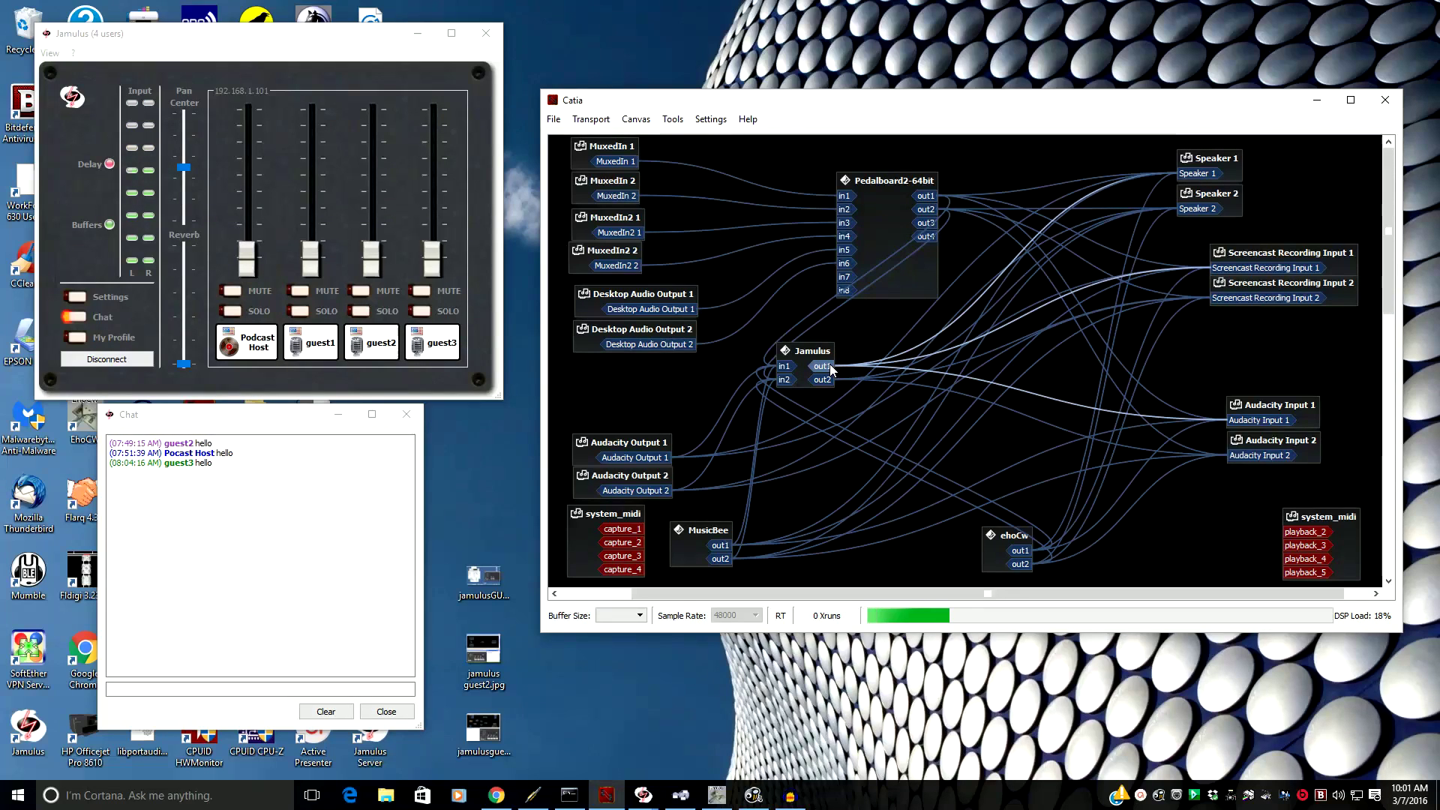
Highlight the Pedalboard out4, Screencast Recording Input 2 and Audacity Input 2 wires, then bring Chrome forward.
{"action": "left_click", "coordinate": [927, 236]}
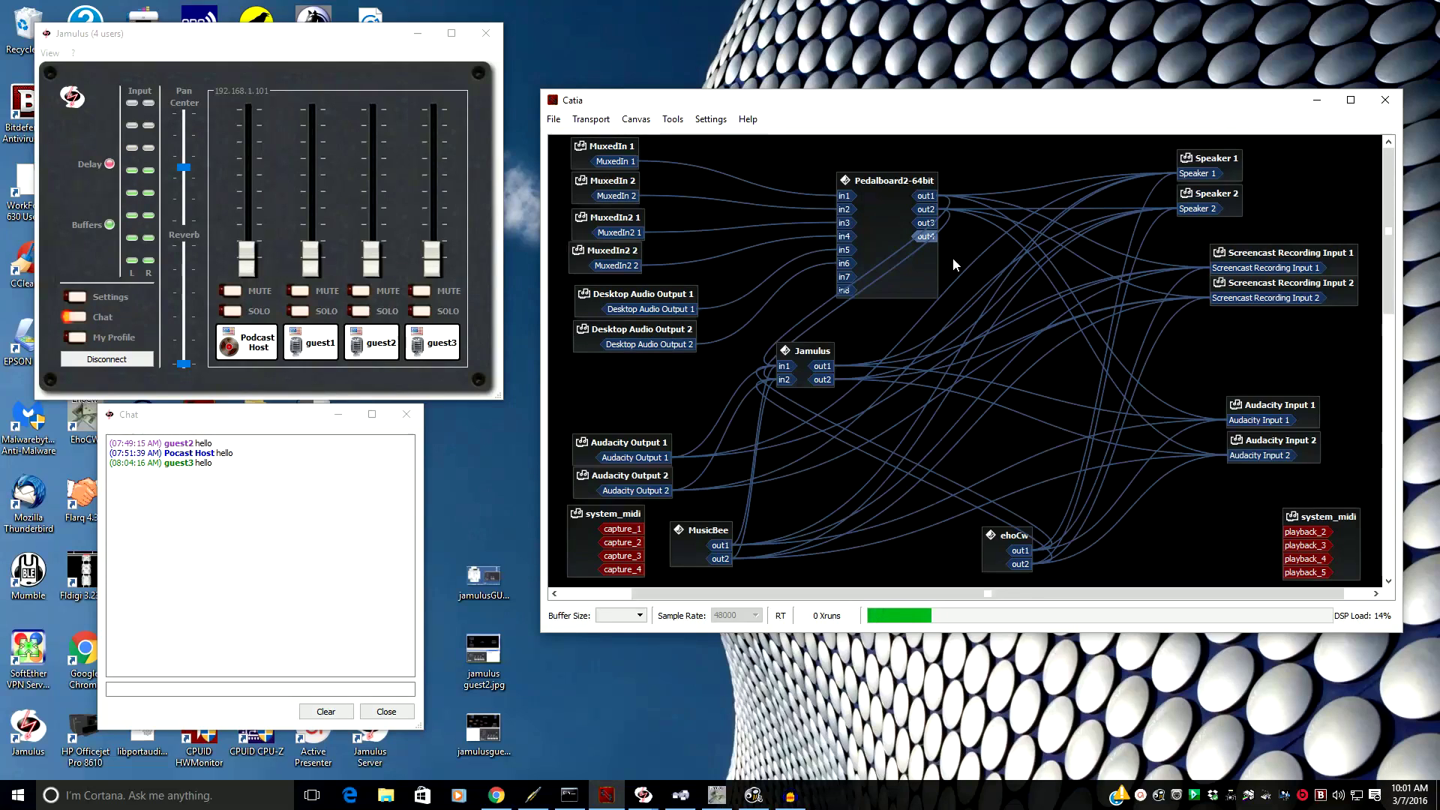
{"action": "left_click_drag", "start_coordinate": [1277, 251], "coordinate": [1277, 249]}
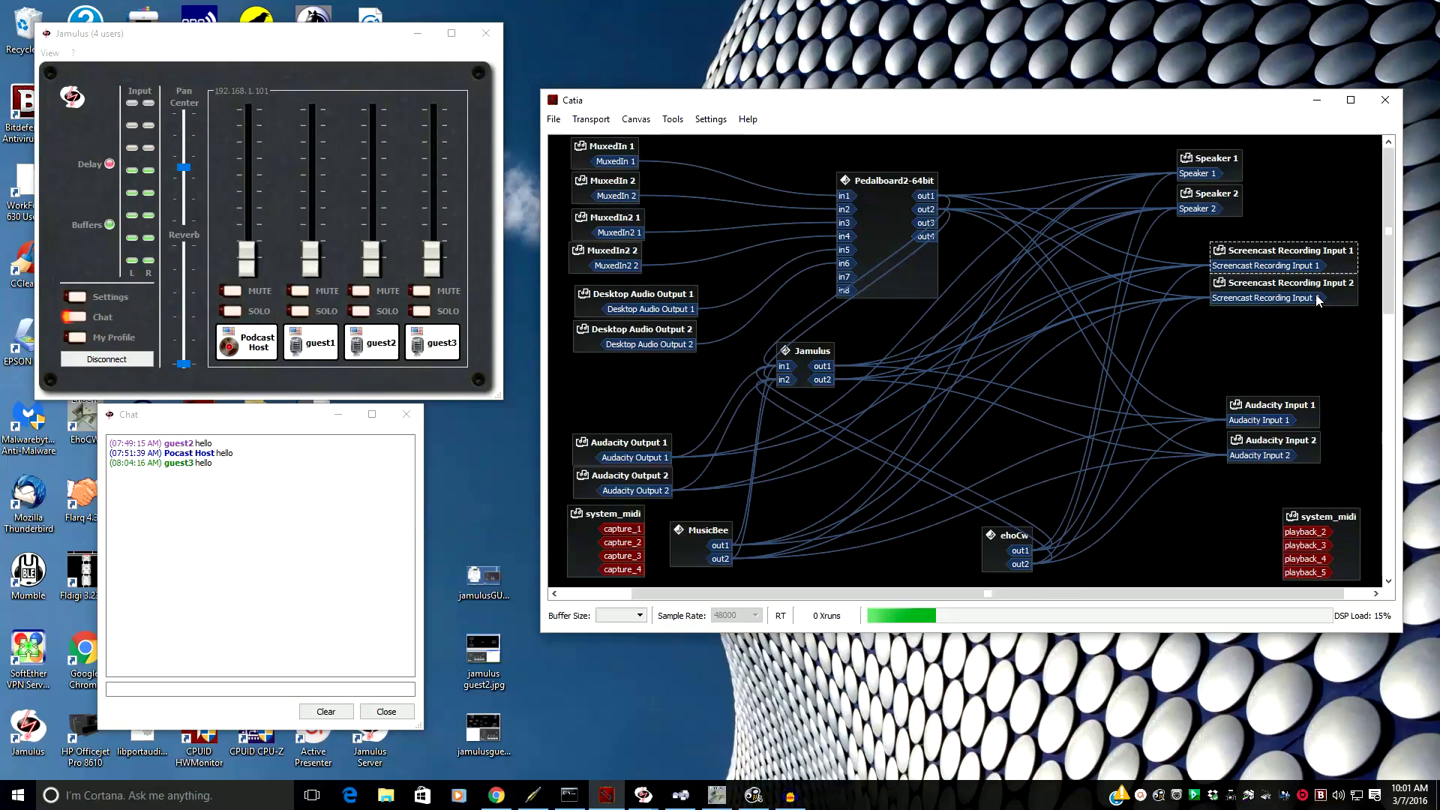
{"action": "left_click", "coordinate": [1270, 298]}
{"action": "left_click_drag", "start_coordinate": [1299, 419], "coordinate": [1300, 418]}
{"action": "left_click", "coordinate": [1286, 447]}
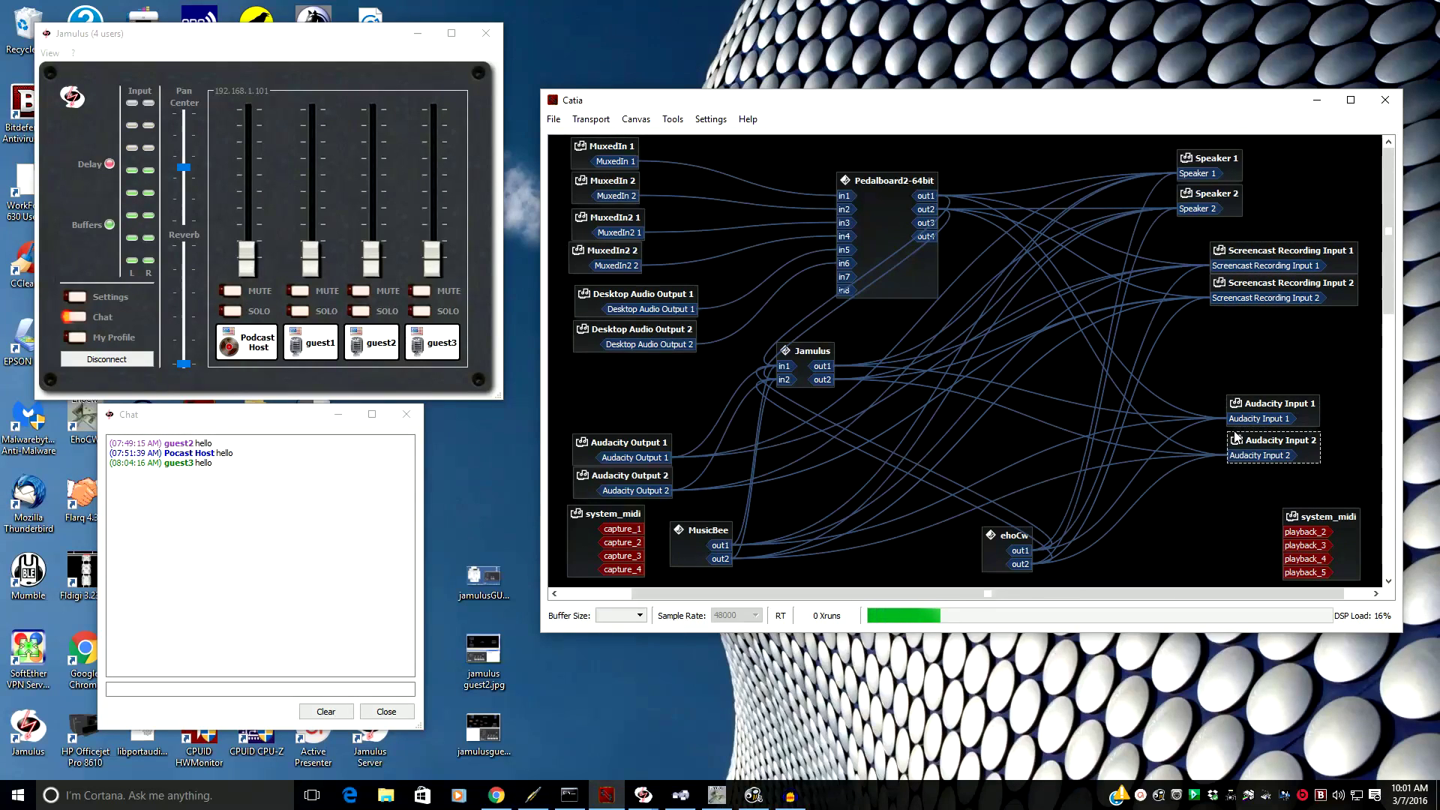
{"action": "left_click", "coordinate": [505, 793]}
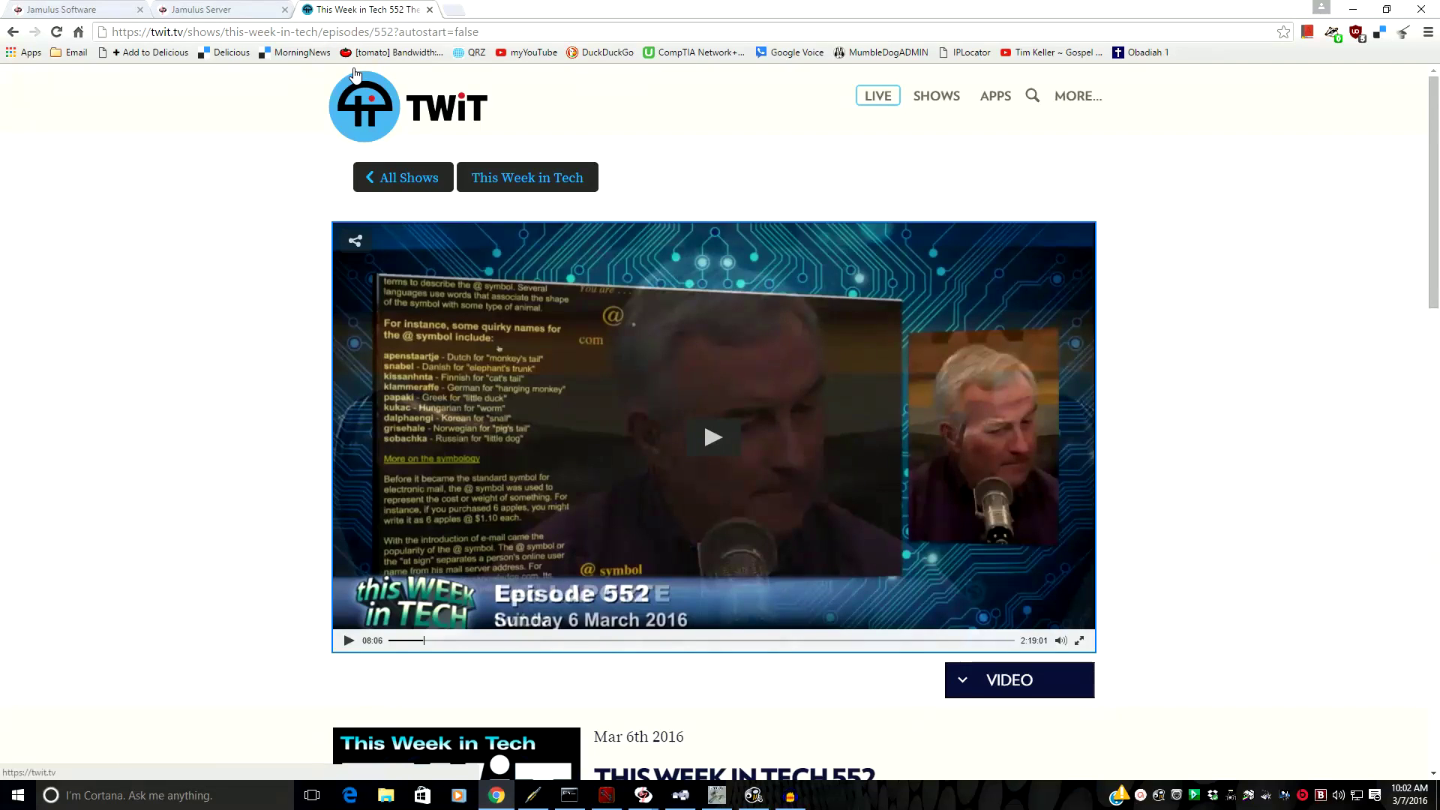
Read the default UDP port 22124 note on the Jamulus Server manual page, then minimize Chrome.
{"action": "left_click", "coordinate": [237, 11]}
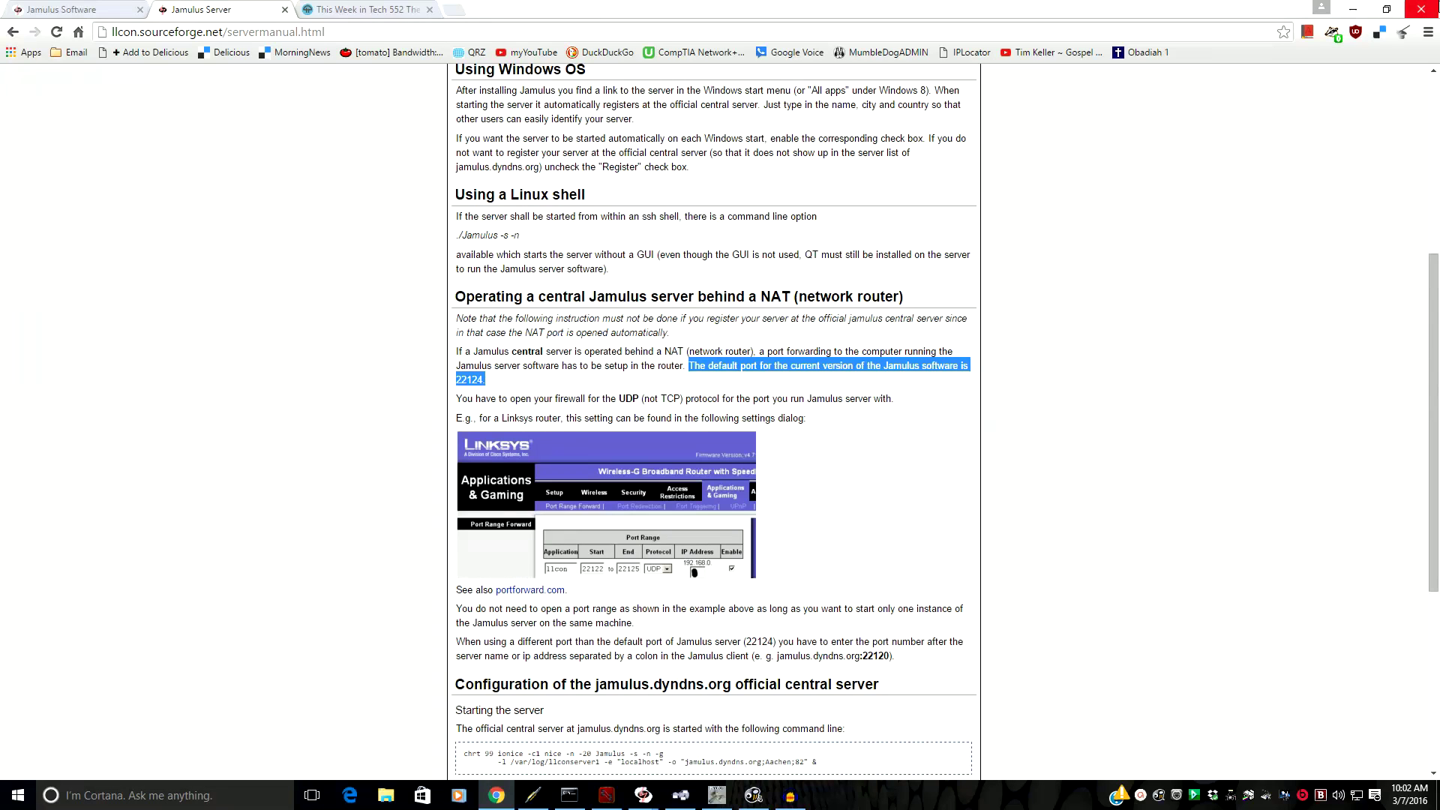
{"action": "left_click", "coordinate": [1358, 12]}
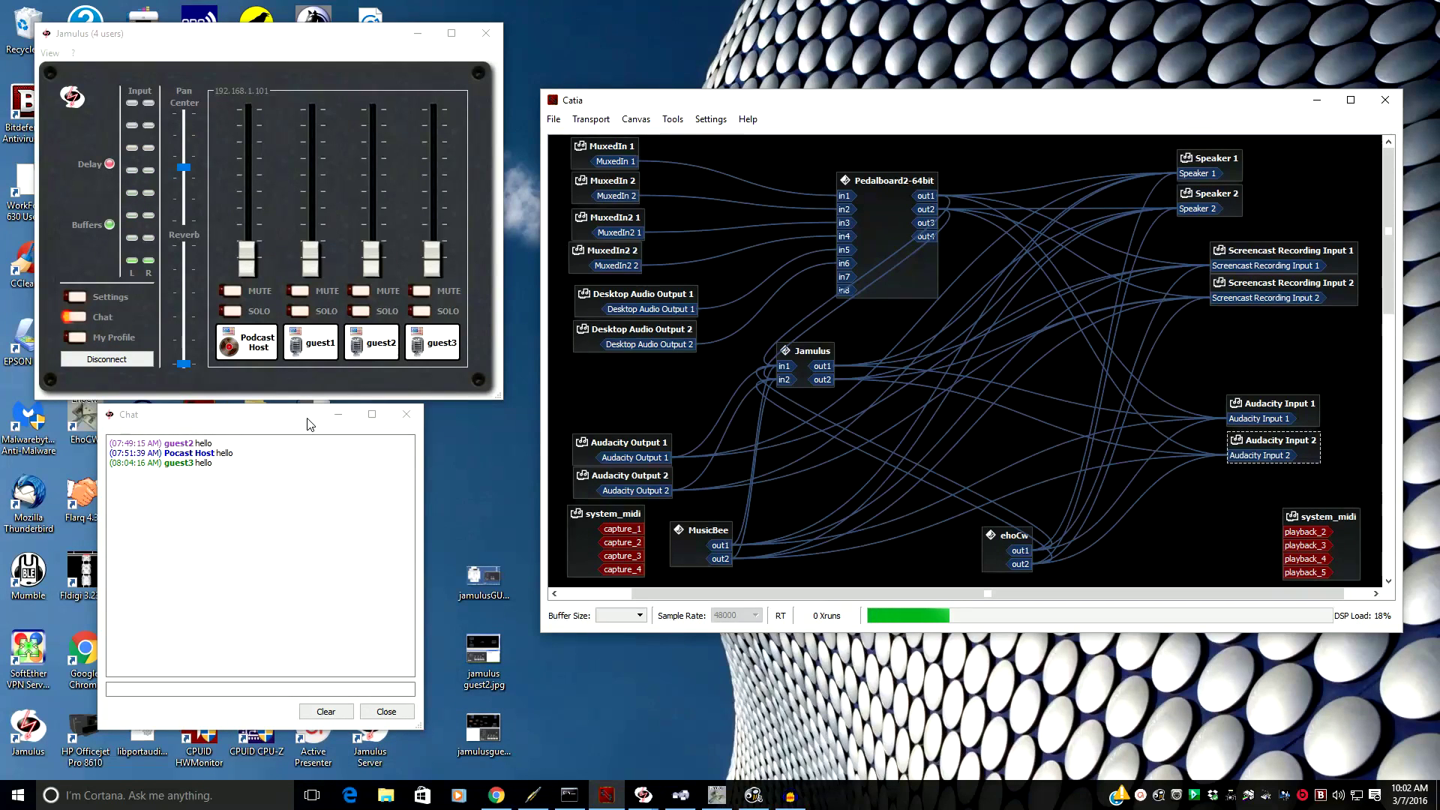
Send 'TEST' in the Jamulus chat and shift the chat window left.
{"action": "left_click", "coordinate": [163, 693]}
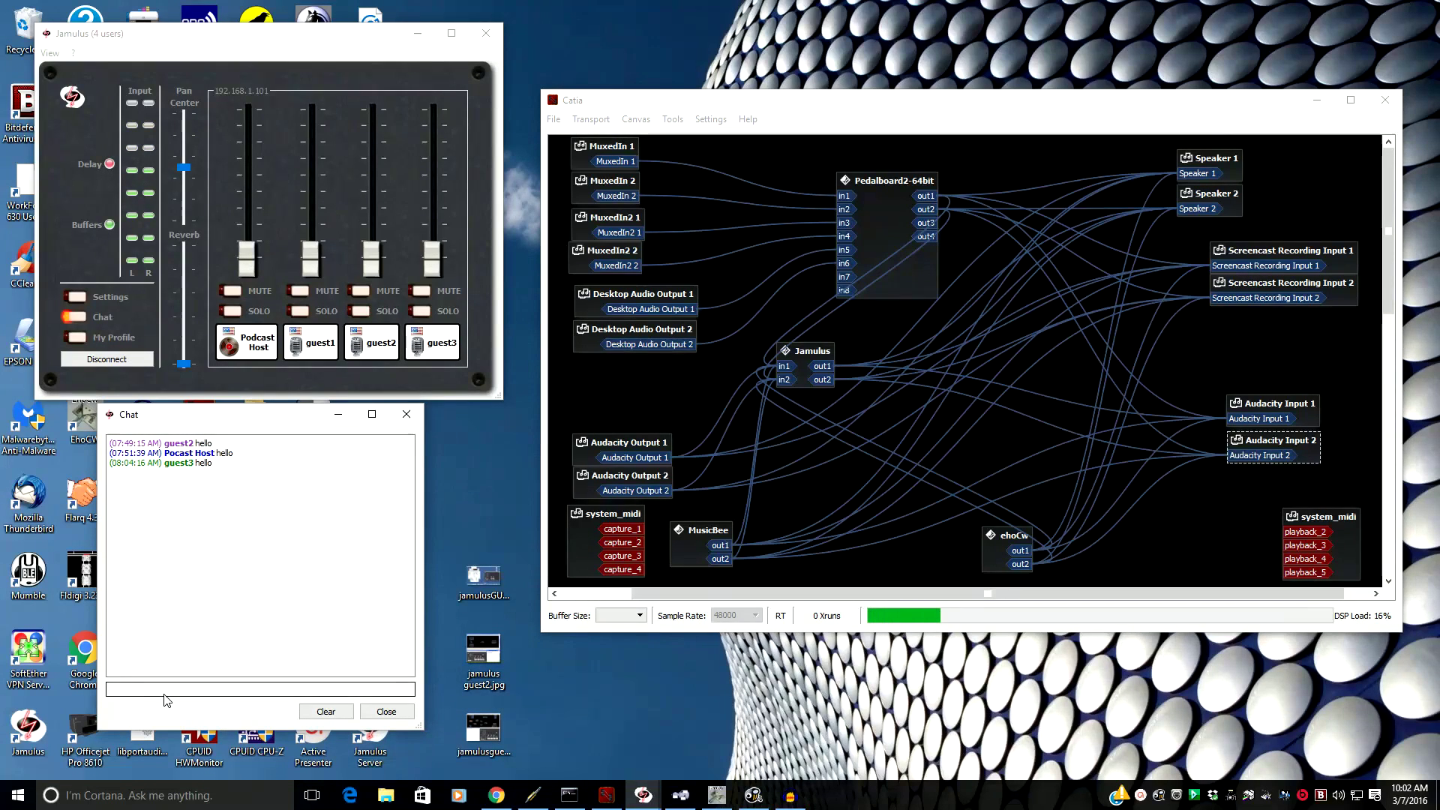
{"action": "type", "text": "TEST"}
{"action": "key", "text": "Return"}
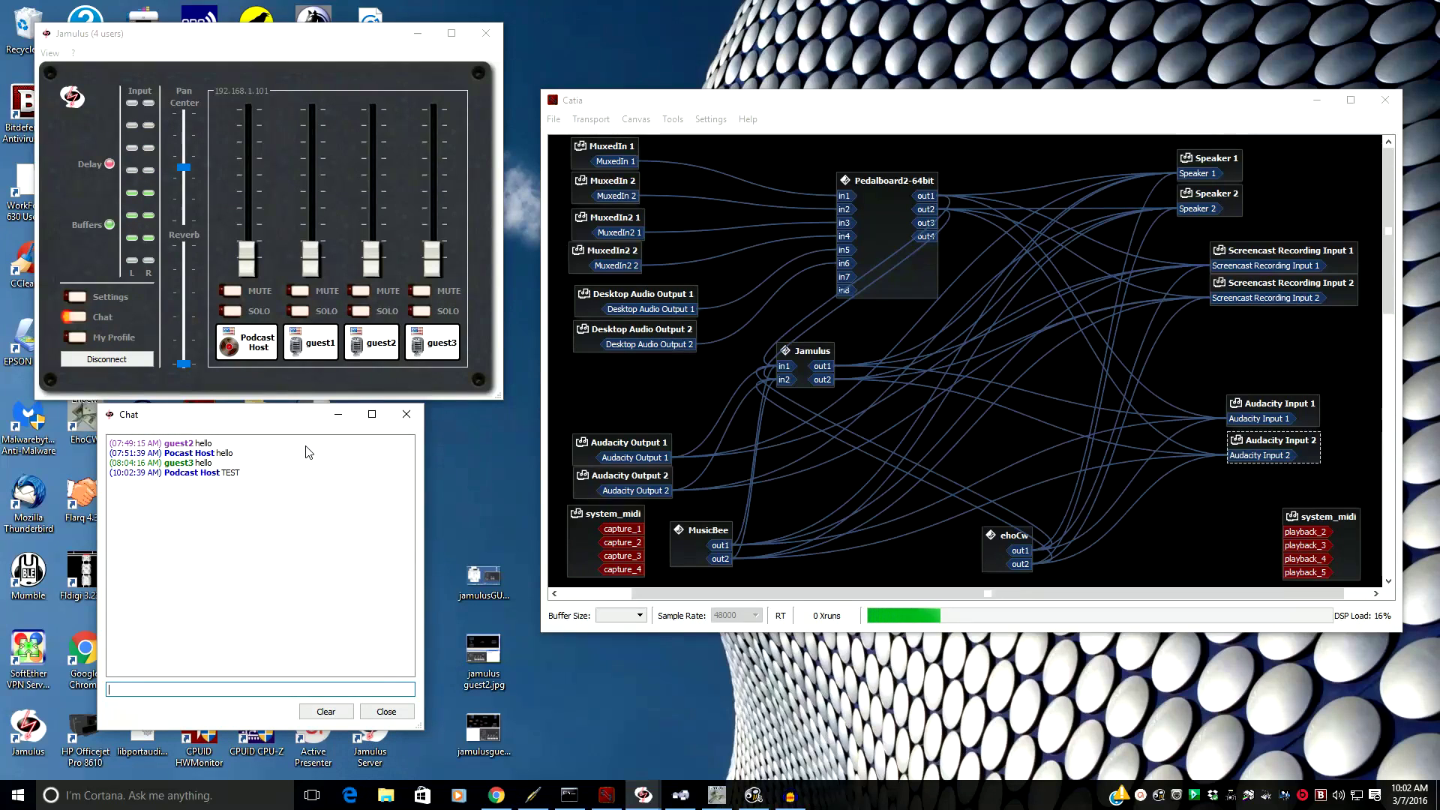
{"action": "left_click_drag", "start_coordinate": [294, 421], "coordinate": [209, 428]}
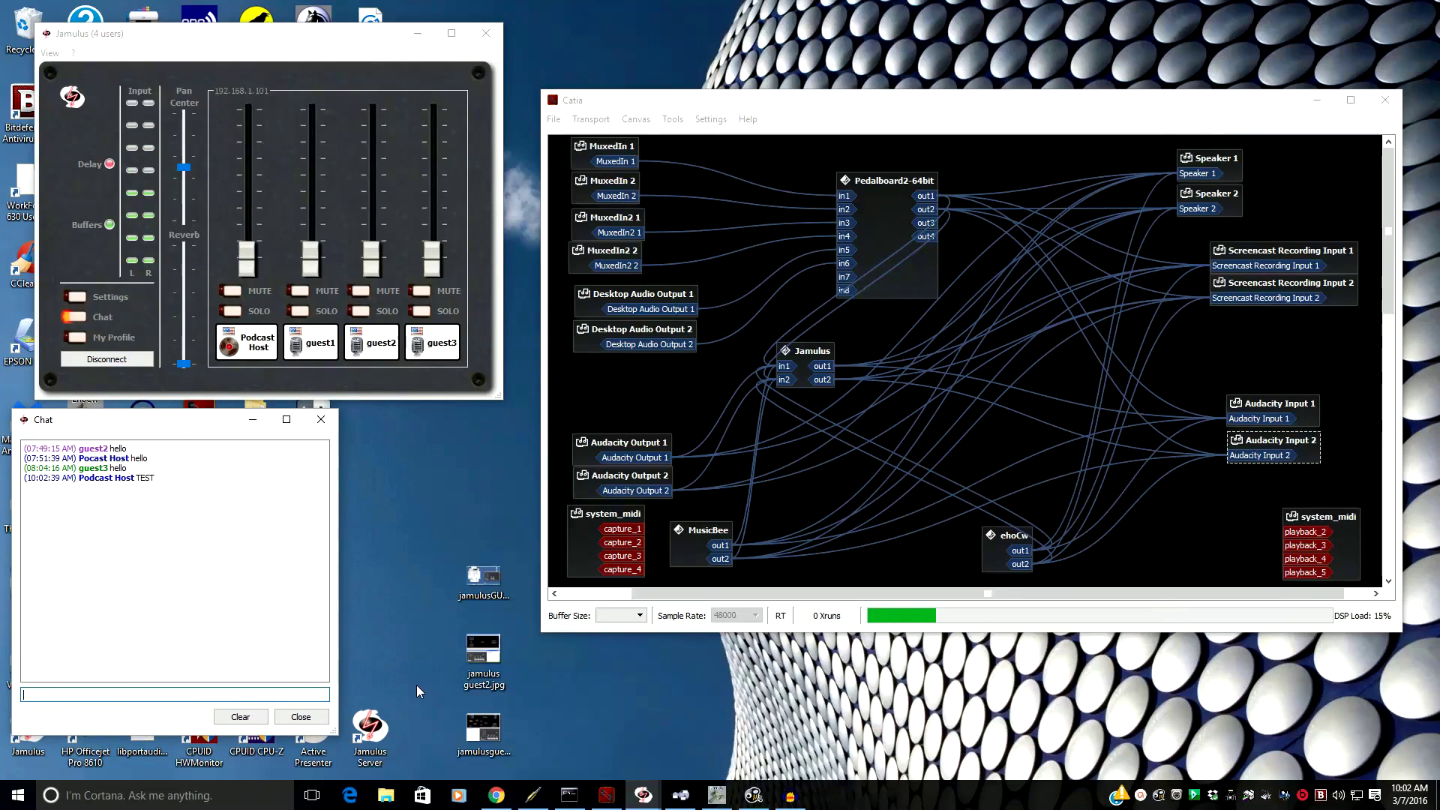
Launch and close the Jamulus Server window, move the chat back, and return to Chrome.
{"action": "left_click", "coordinate": [367, 730]}
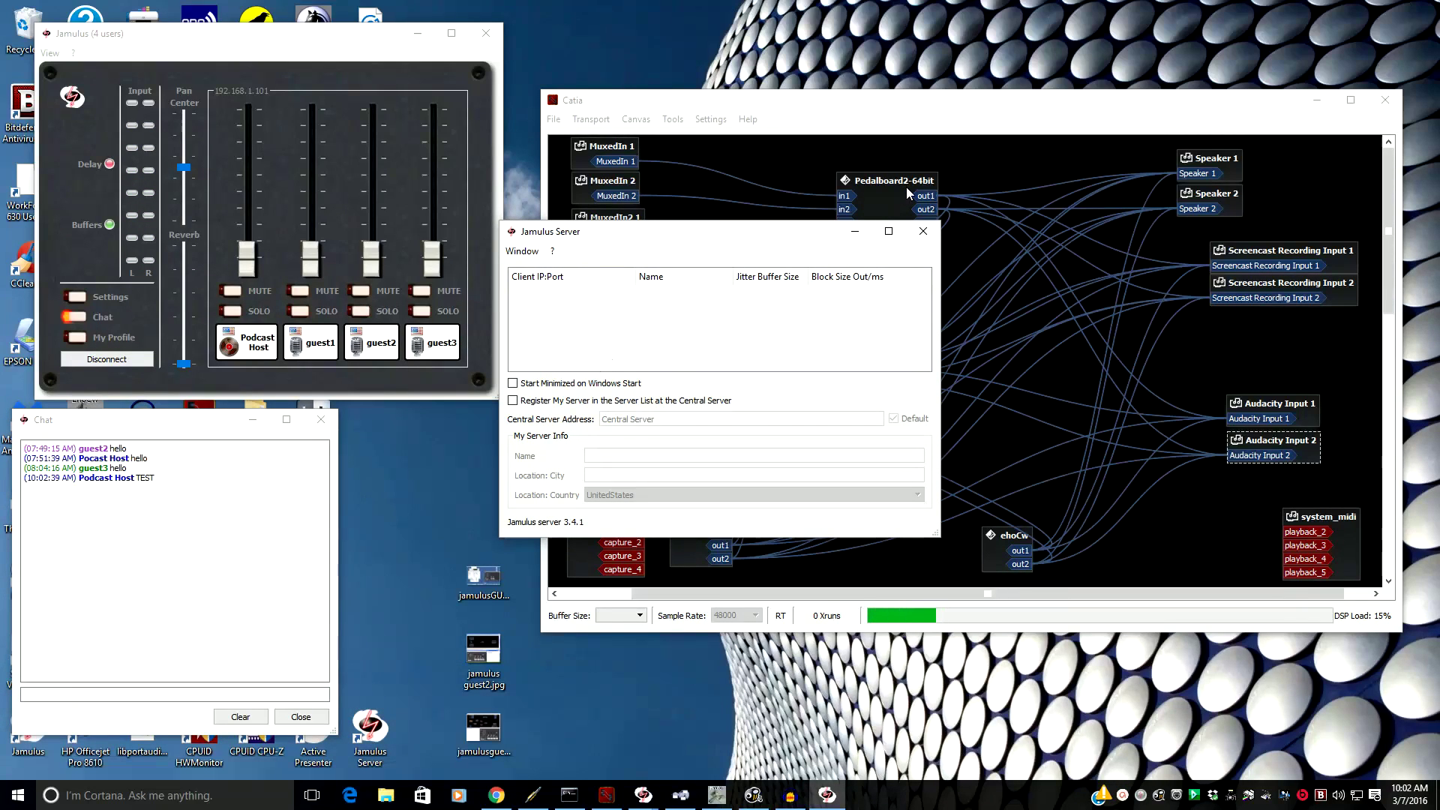
{"action": "left_click", "coordinate": [923, 231]}
{"action": "left_click_drag", "start_coordinate": [187, 420], "coordinate": [273, 419]}
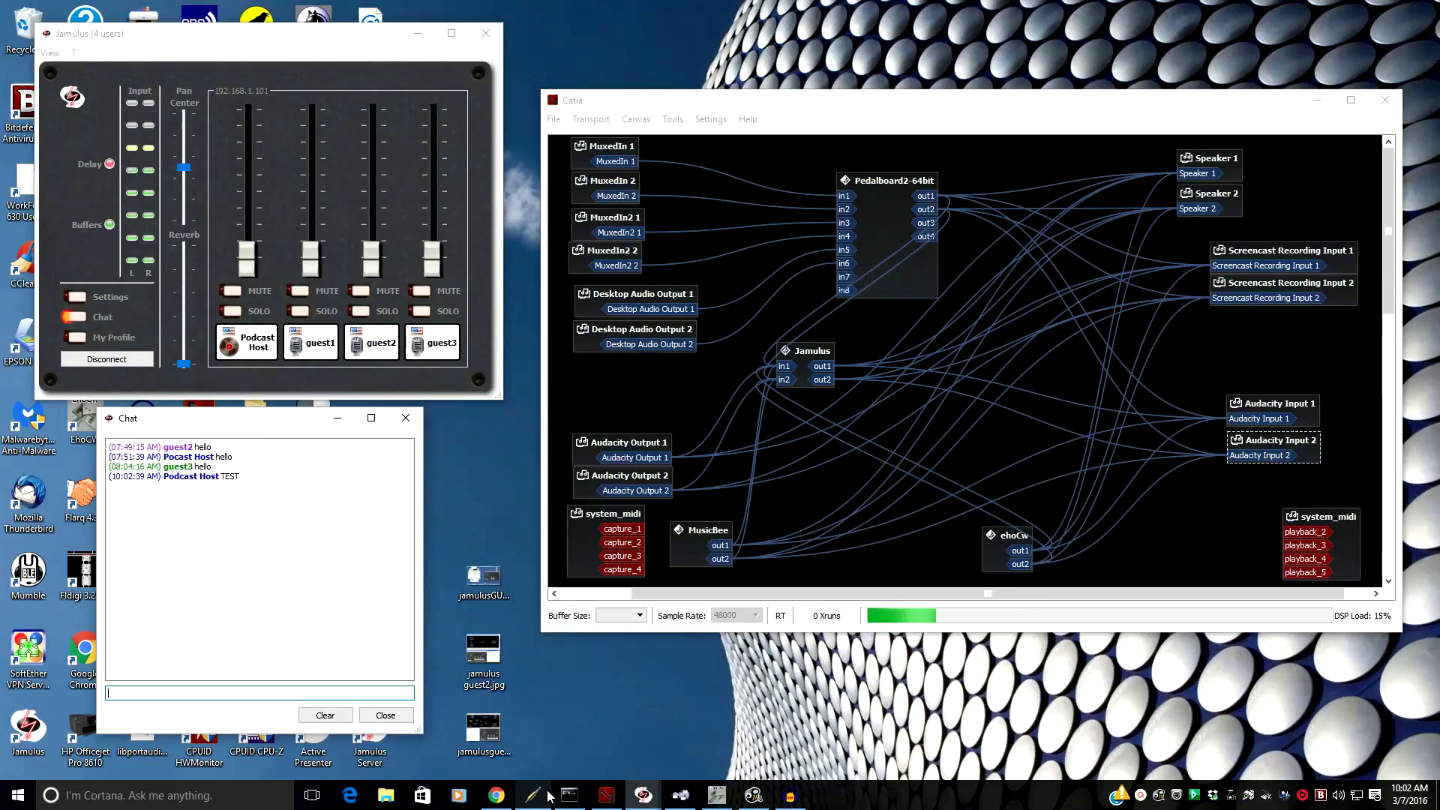
{"action": "left_click", "coordinate": [496, 795]}
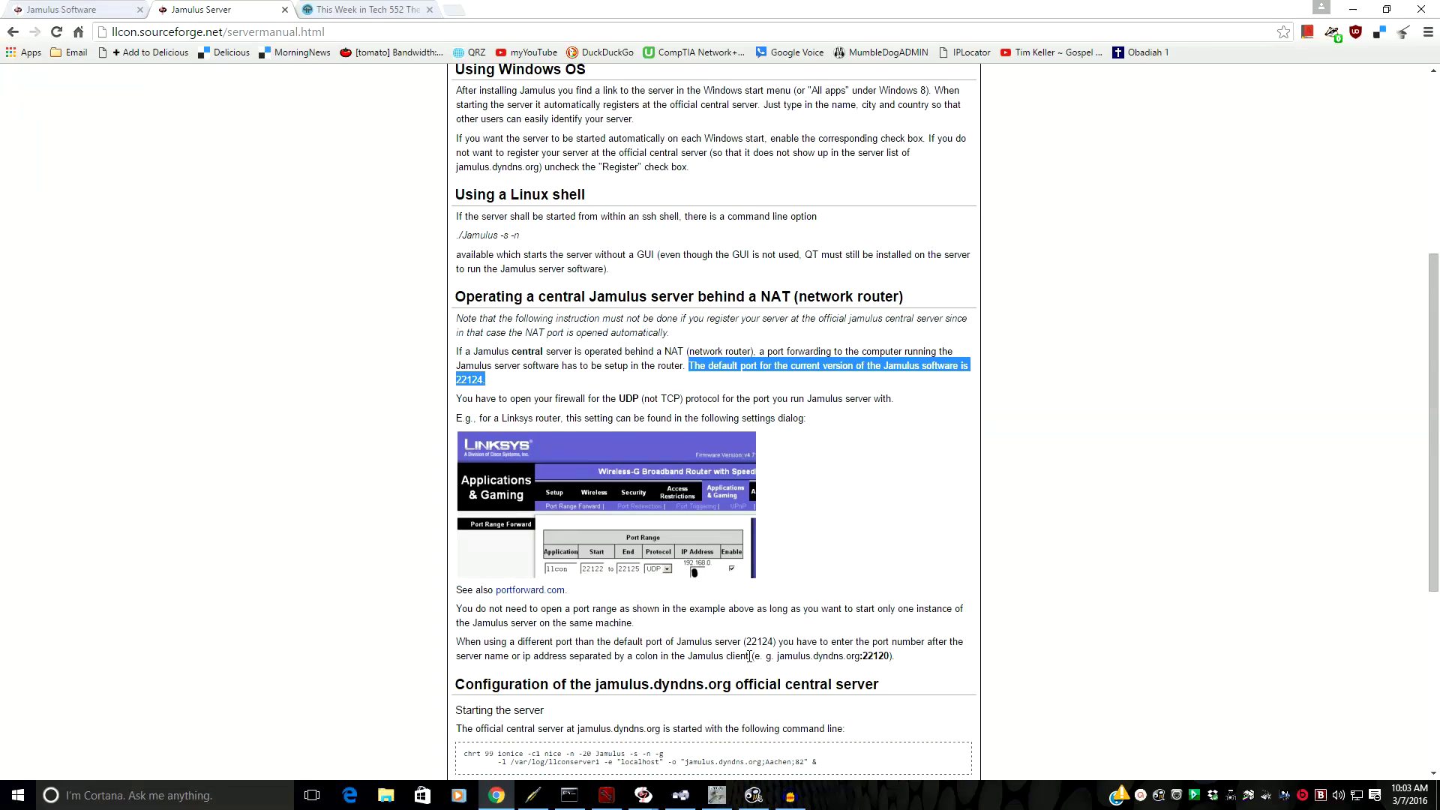
Select the server manual paragraph about using a different port, then clear the selection.
{"action": "left_click", "coordinate": [485, 660]}
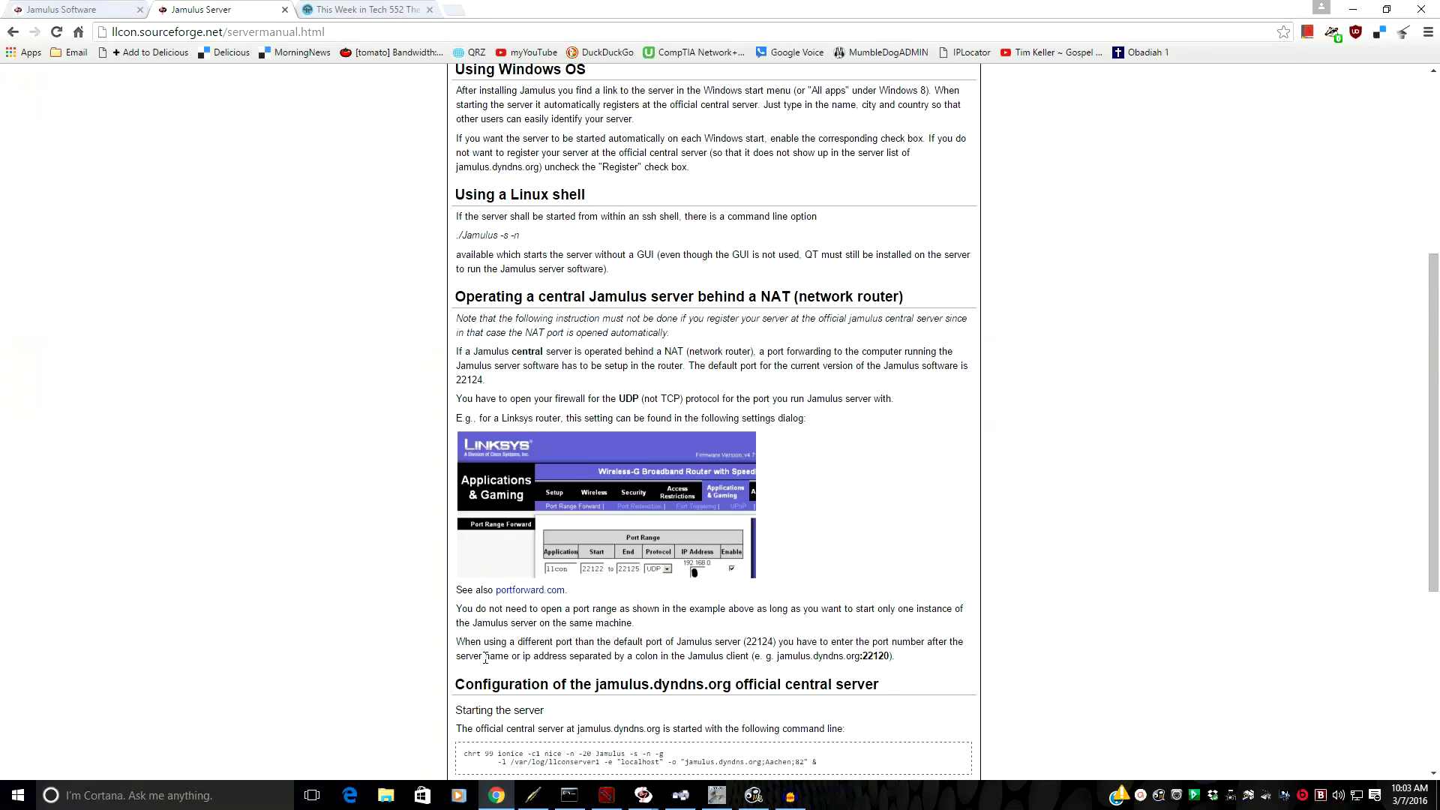
{"action": "left_click_drag", "start_coordinate": [467, 642], "coordinate": [952, 655]}
{"action": "left_click", "coordinate": [924, 593]}
Visit the Jamulus Sourceforge download page from the Jamulus Software site, then minimize Chrome.
{"action": "left_click", "coordinate": [84, 10]}
{"action": "scroll", "coordinate": [268, 270], "scroll_direction": "up", "scroll_amount": 5}
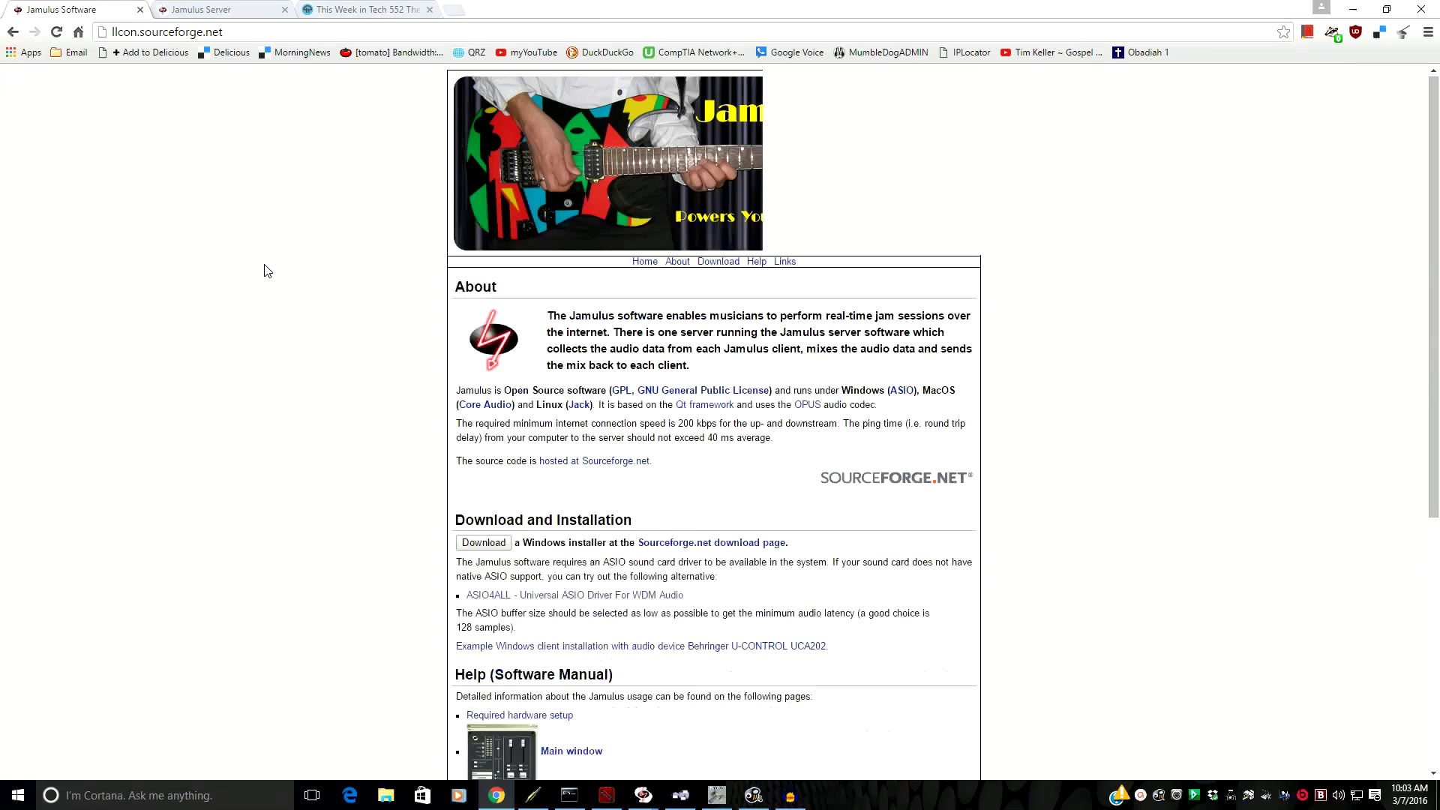
{"action": "scroll", "coordinate": [382, 337], "scroll_direction": "down", "scroll_amount": 4}
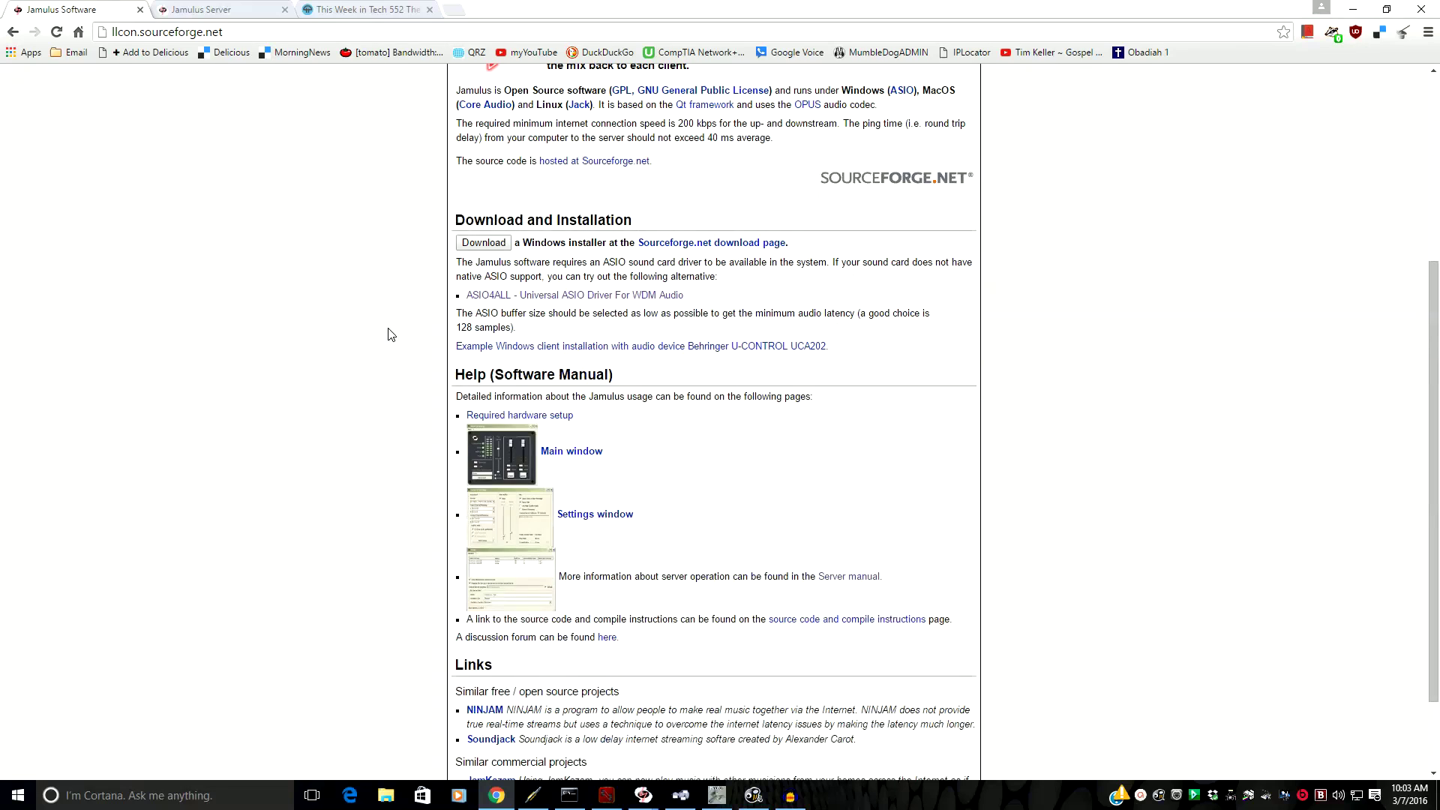
{"action": "left_click", "coordinate": [671, 246]}
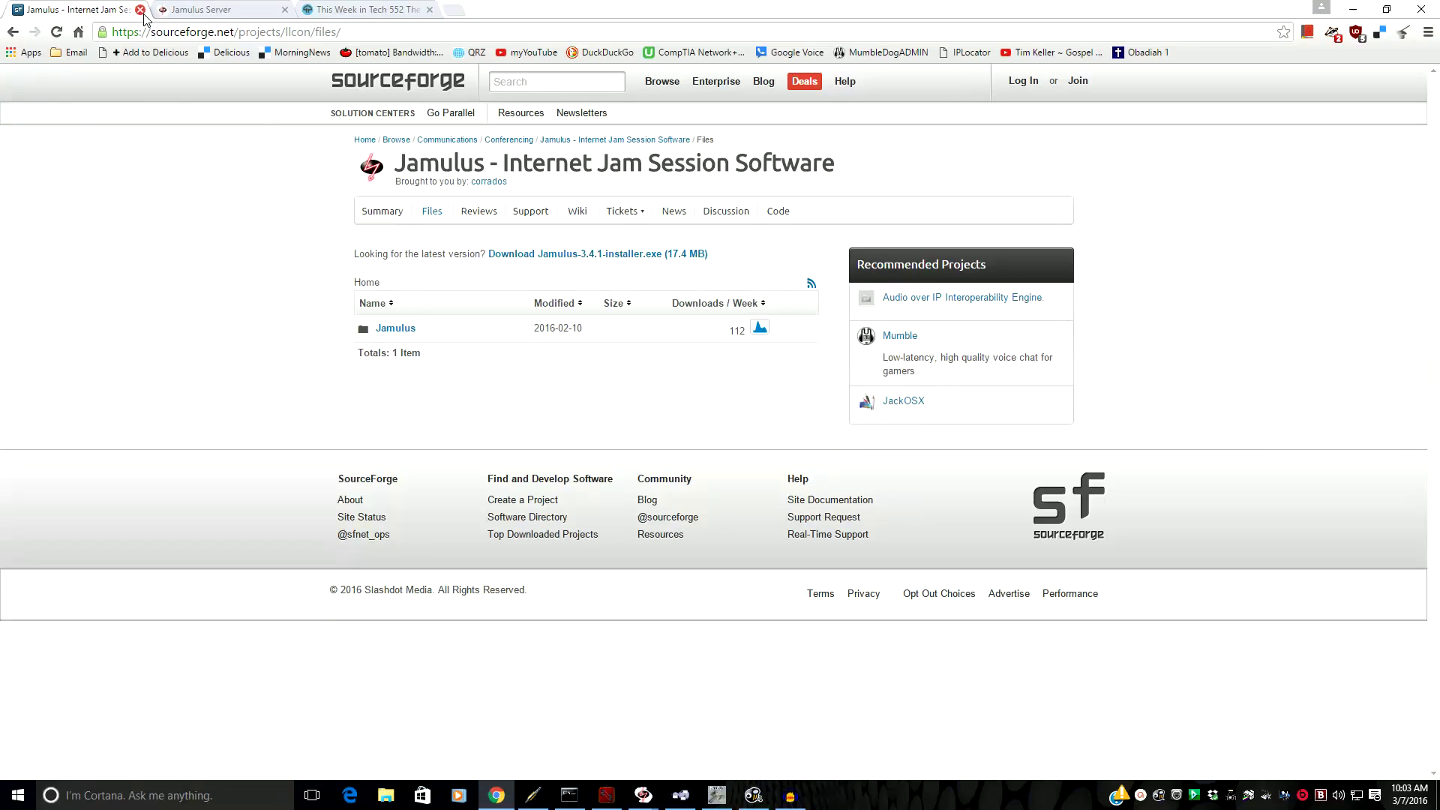
{"action": "left_click", "coordinate": [202, 10]}
{"action": "left_click", "coordinate": [375, 11]}
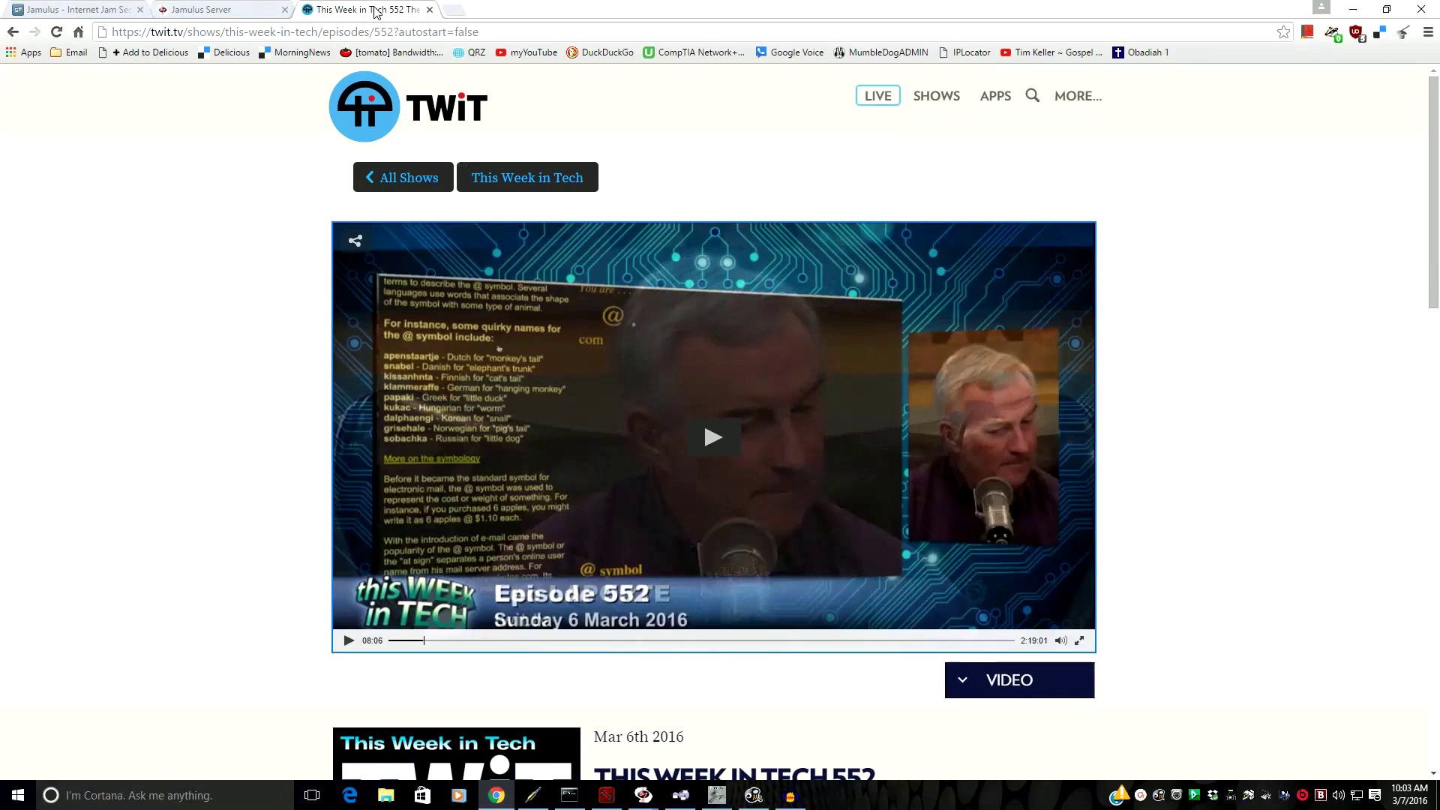
{"action": "left_click", "coordinate": [1353, 9]}
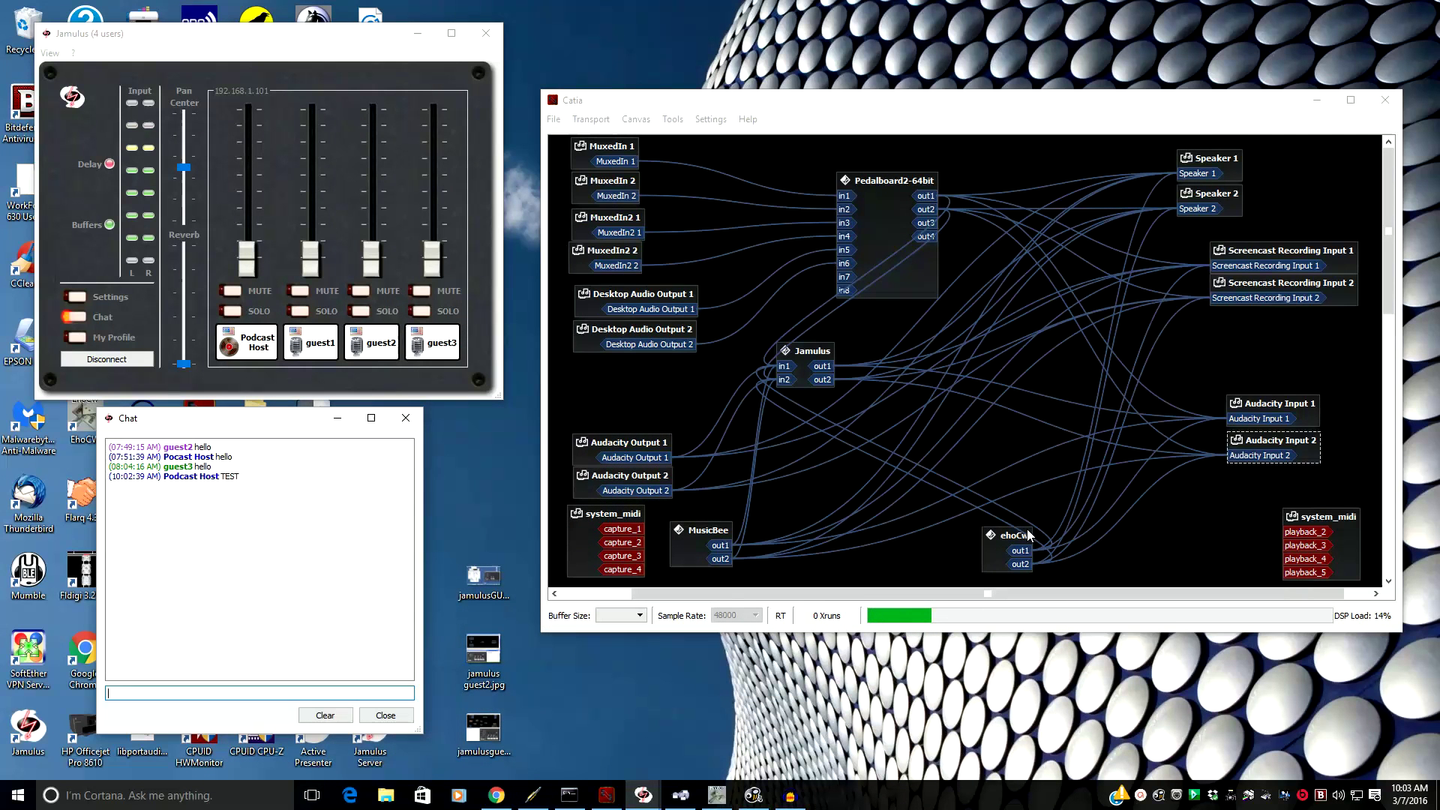
Select the ehoCw node in Catia and bring up the EchoCW window.
{"action": "left_click", "coordinate": [1001, 537]}
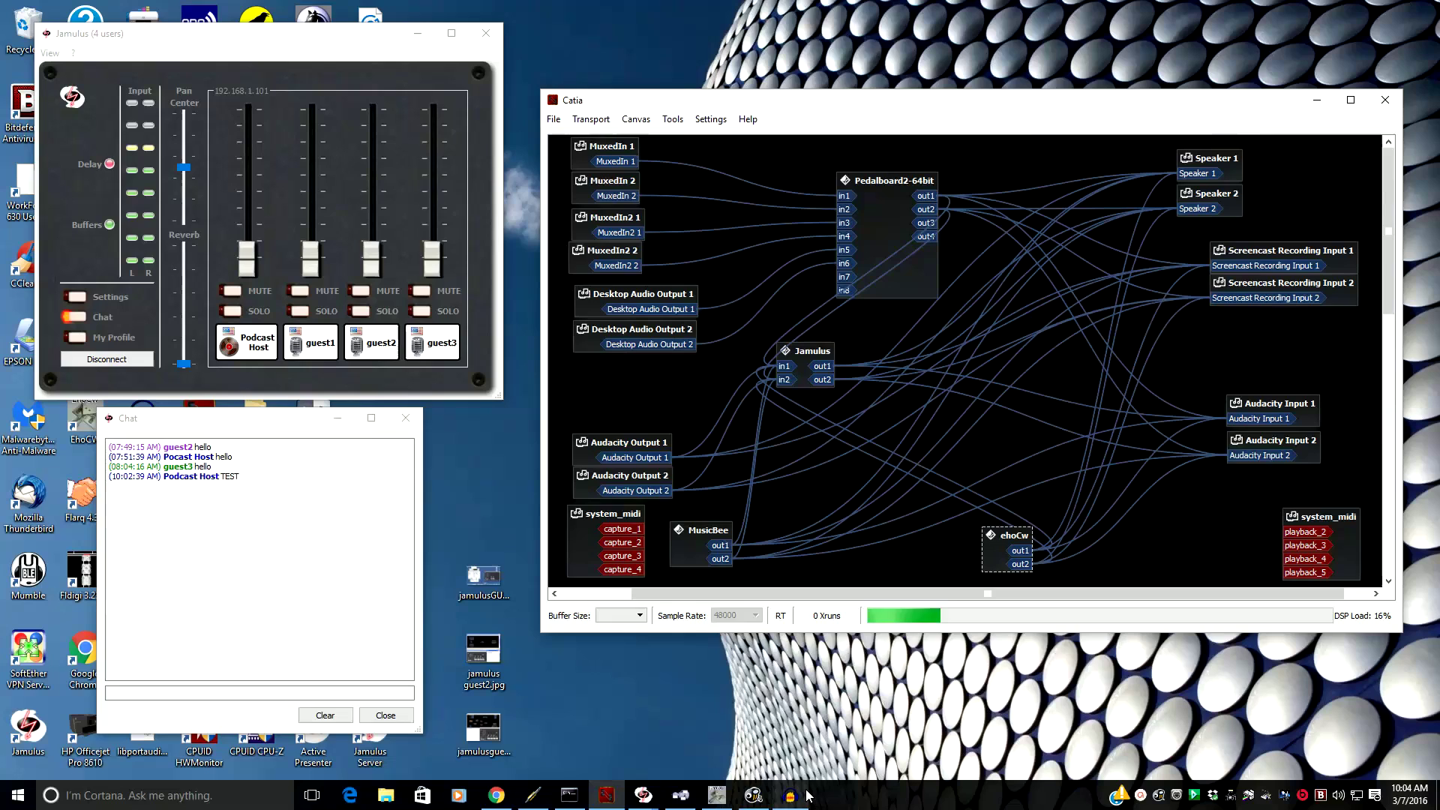
{"action": "left_click", "coordinate": [717, 795]}
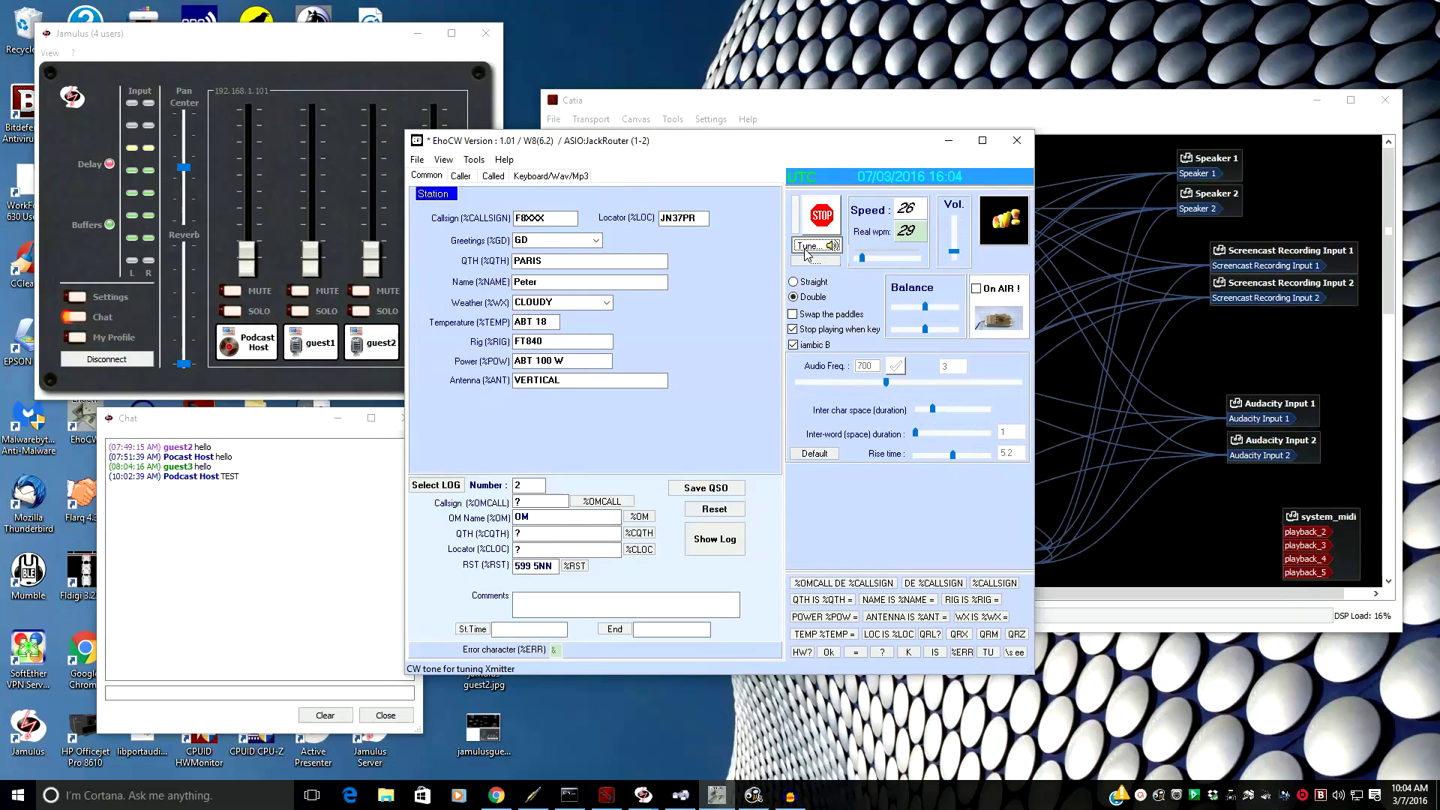
{"action": "left_click", "coordinate": [949, 141]}
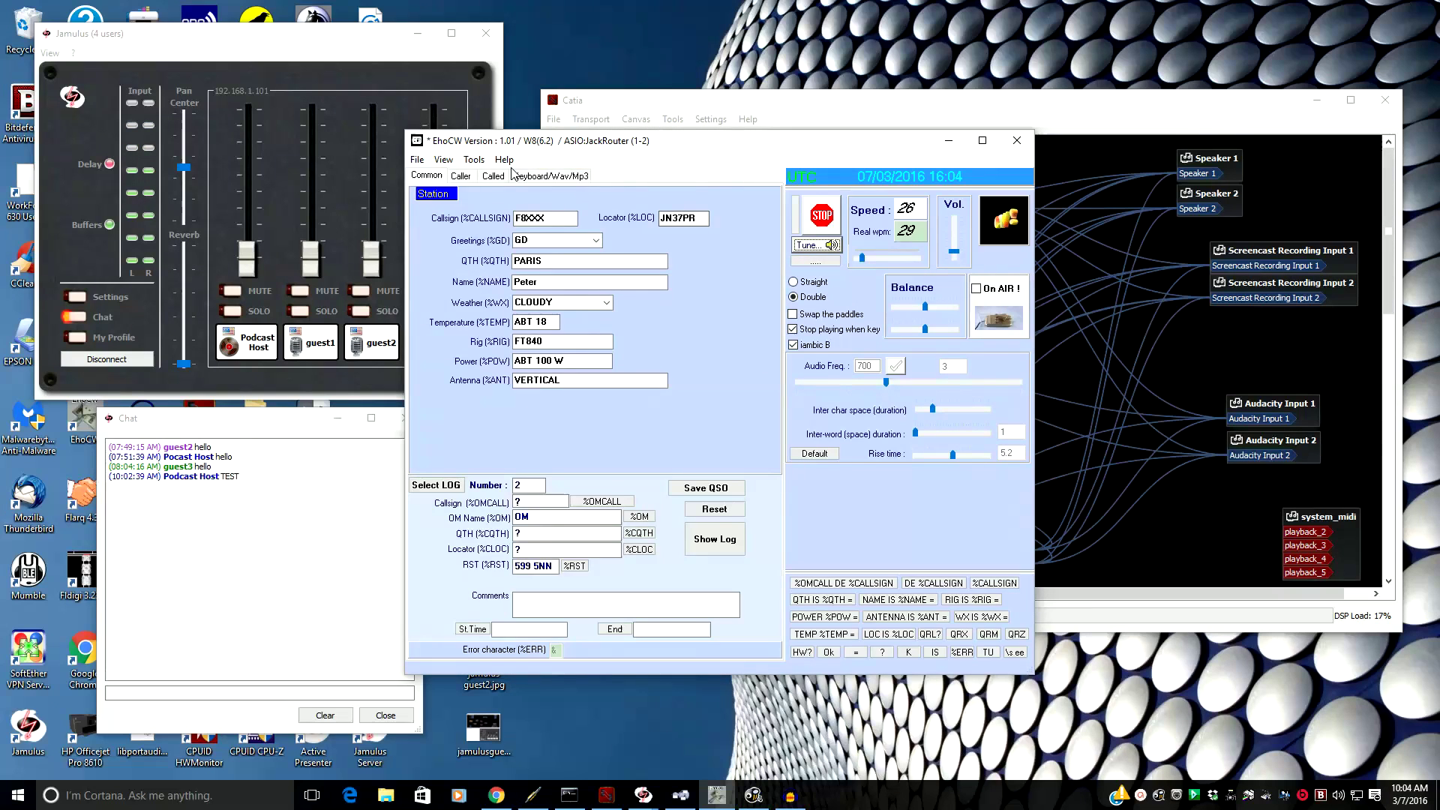
Set EchoCW's sound device to ASIO:JackRouter in Parameters, close it and minimize EchoCW.
{"action": "left_click", "coordinate": [473, 159]}
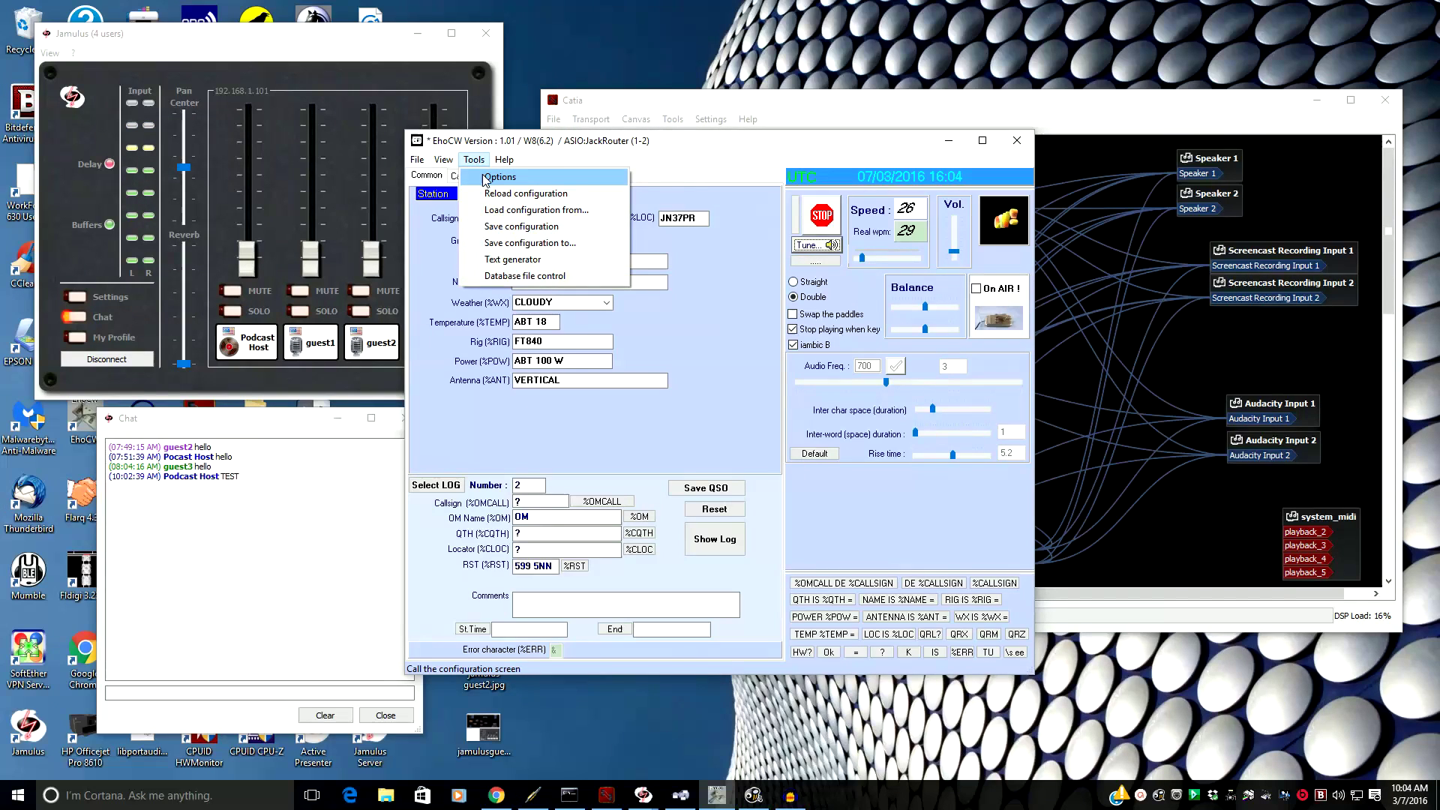
{"action": "left_click", "coordinate": [500, 177]}
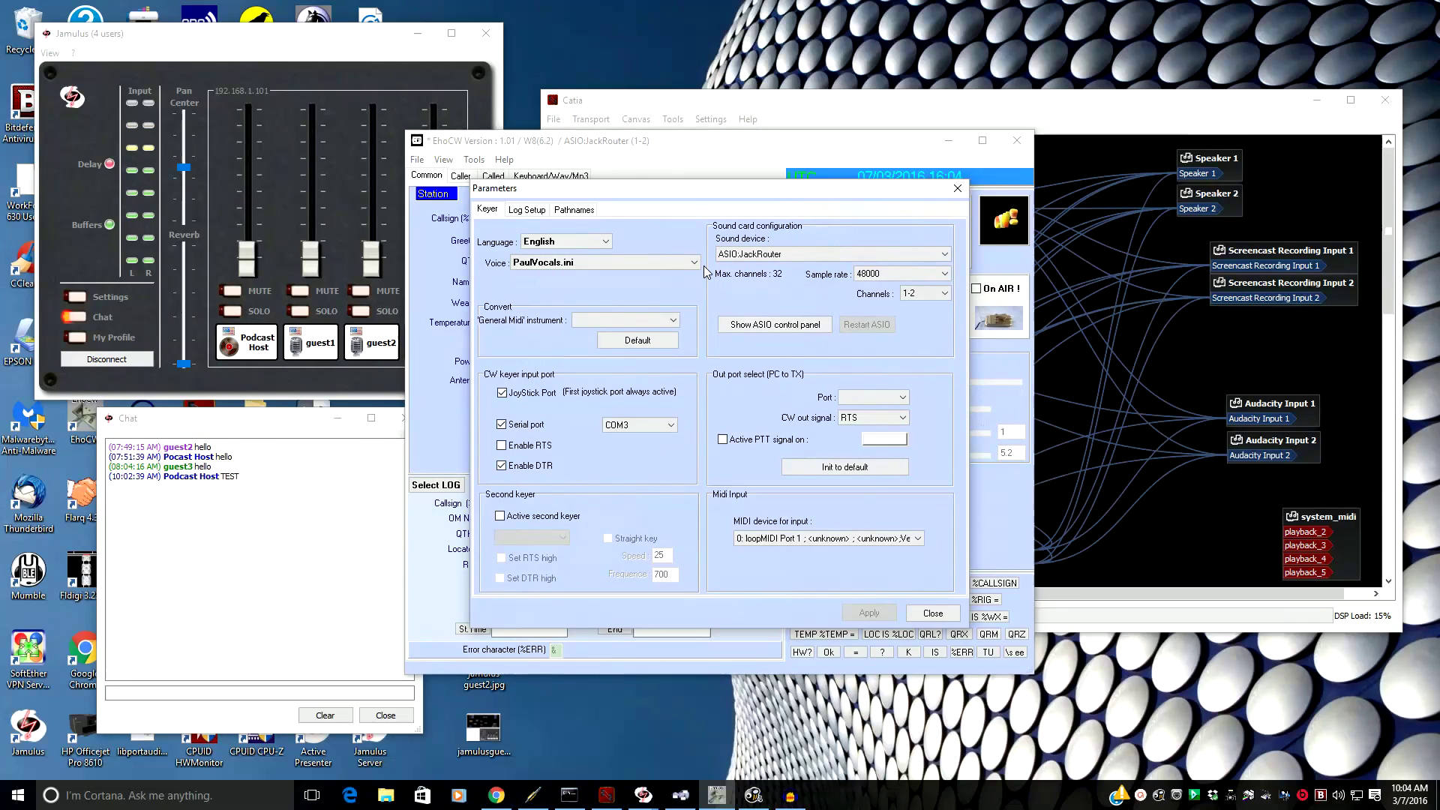
{"action": "left_click", "coordinate": [841, 255]}
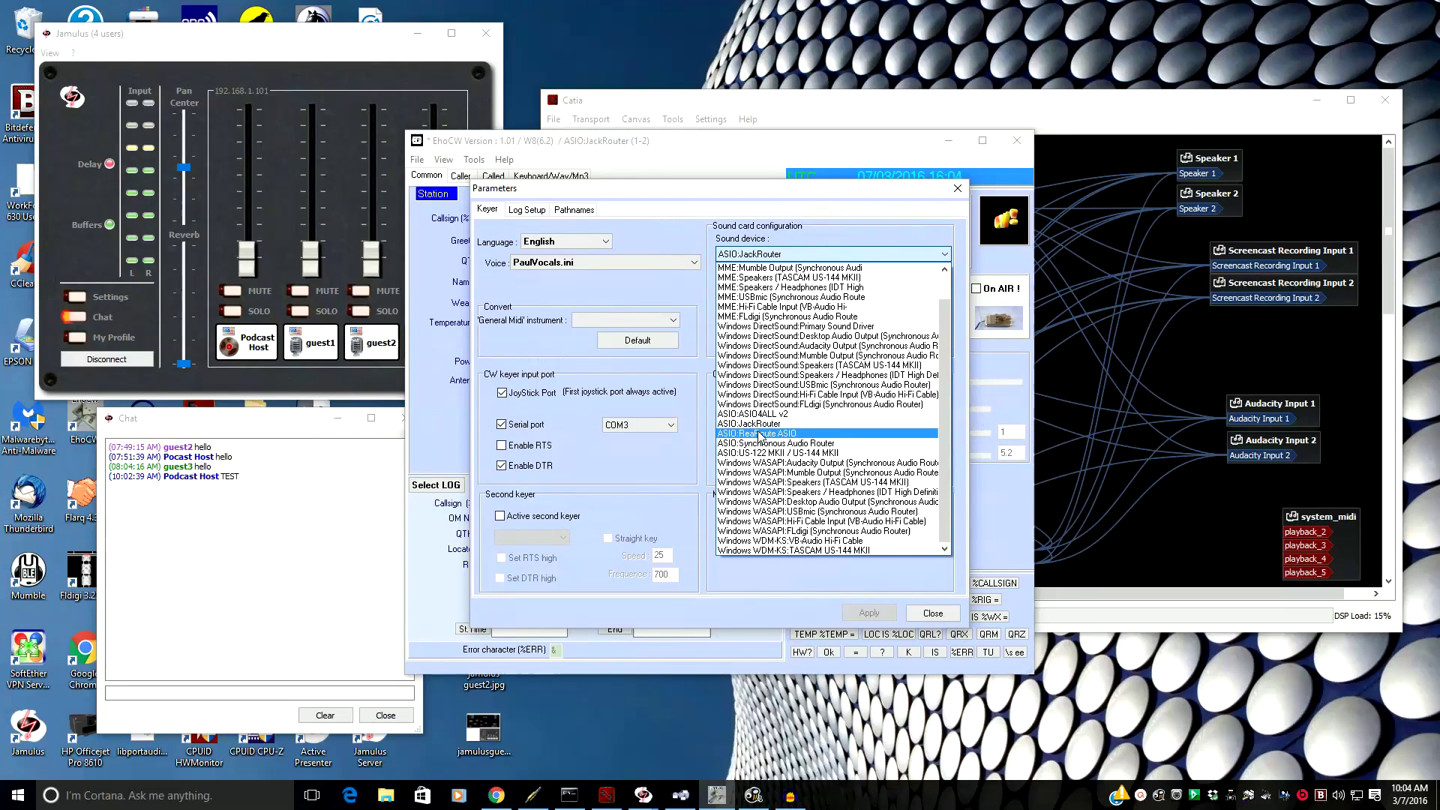
{"action": "left_click", "coordinate": [660, 219]}
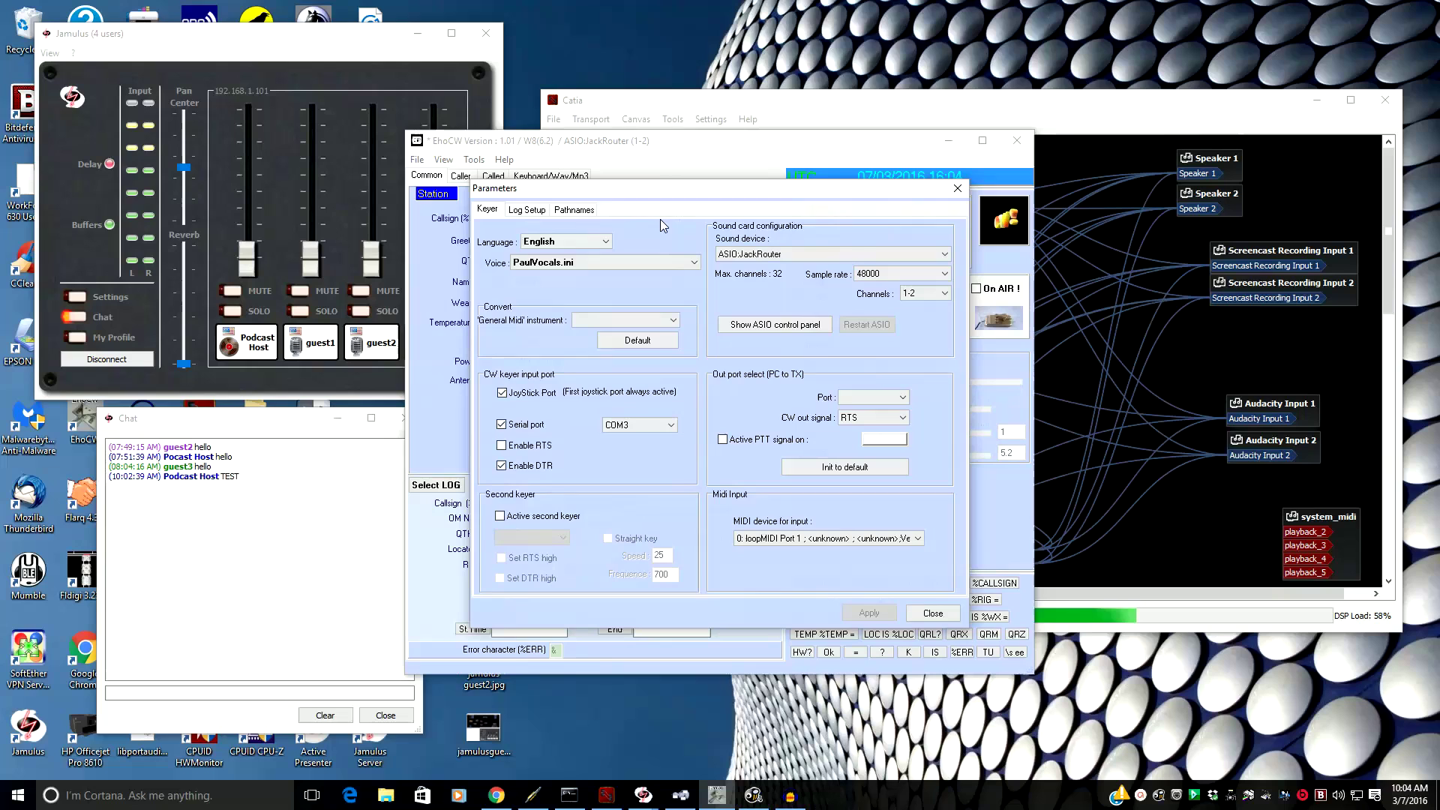
{"action": "left_click", "coordinate": [932, 613]}
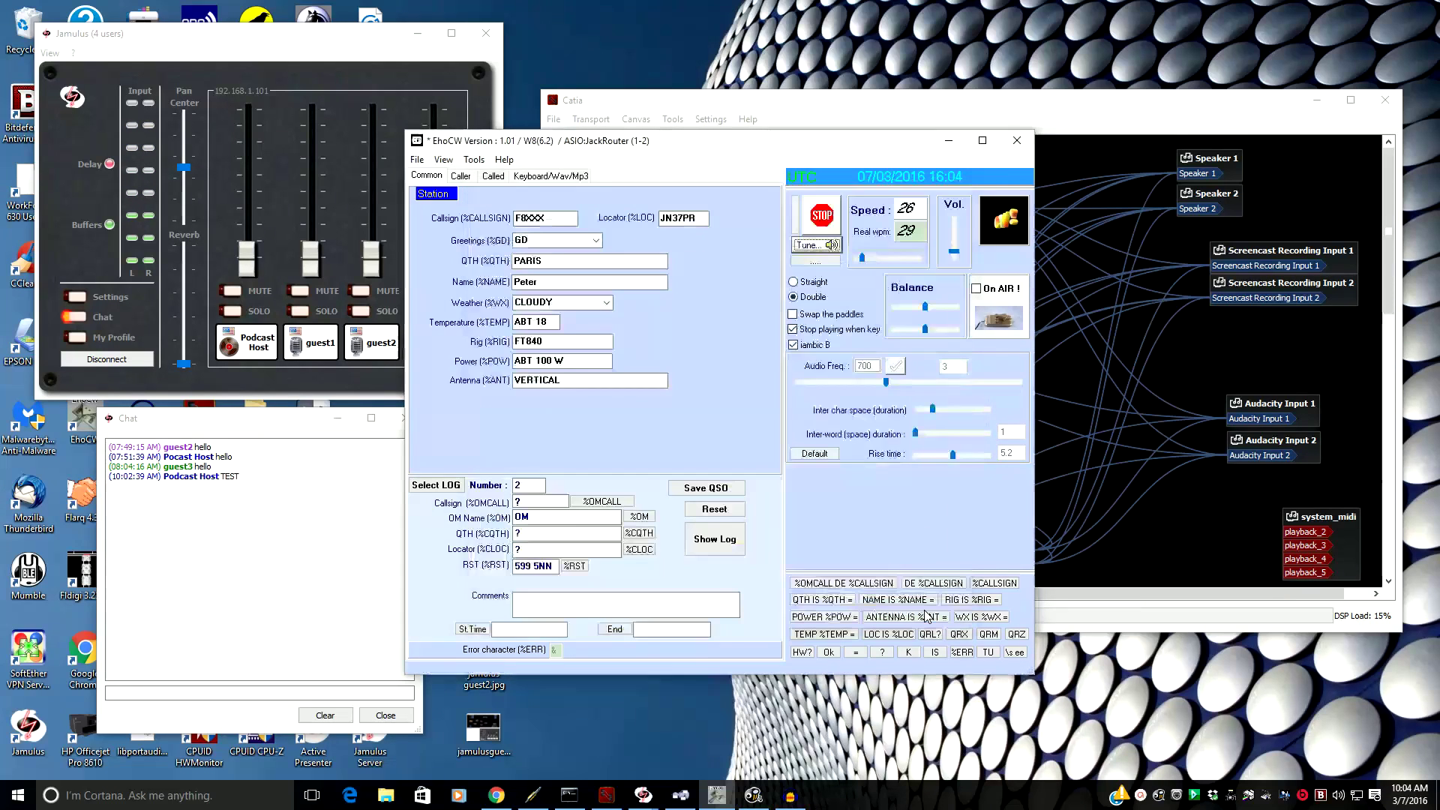
{"action": "left_click", "coordinate": [948, 141]}
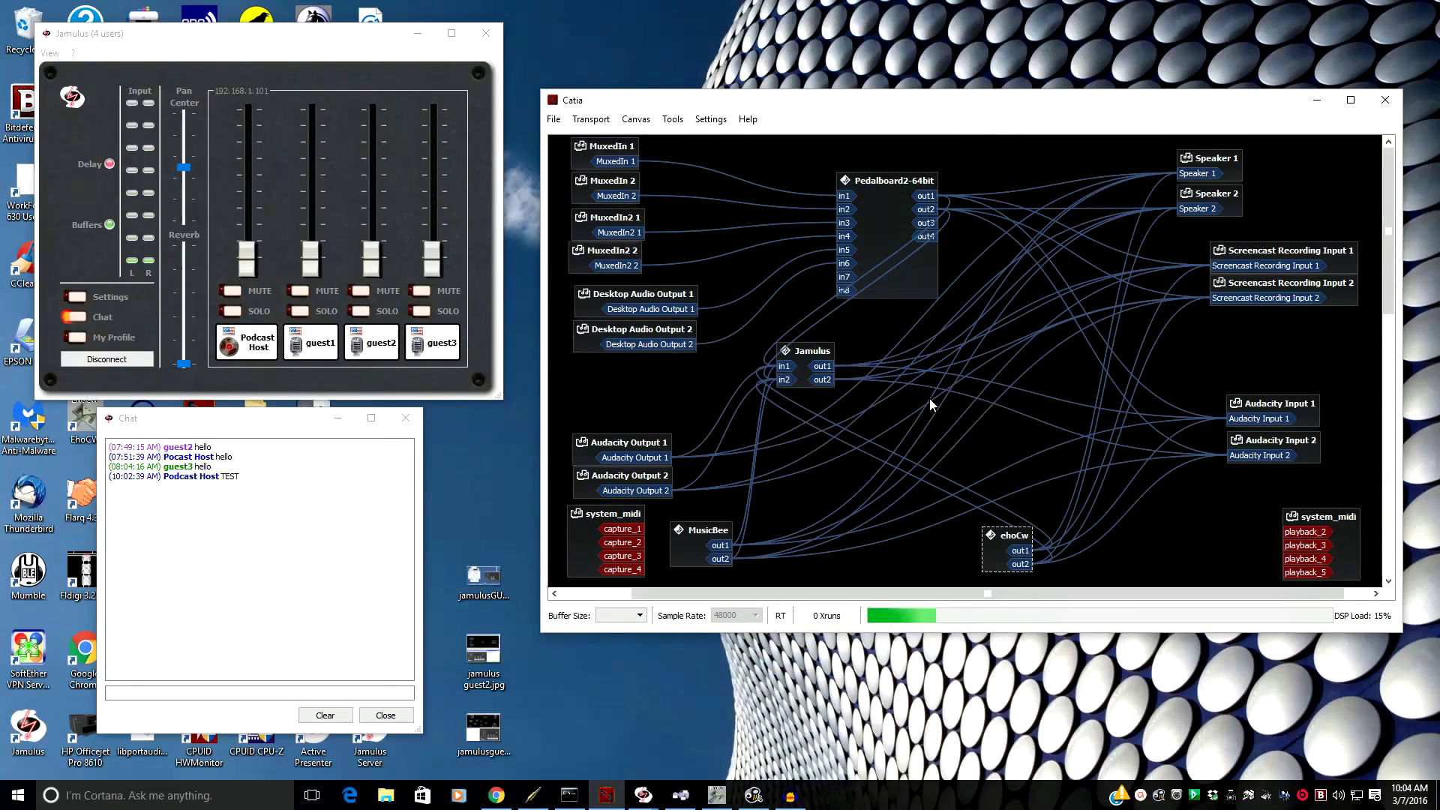
Start the podcast in MusicBee and highlight the ehoCw and MusicBee out1 connections.
{"action": "left_click", "coordinate": [1021, 554]}
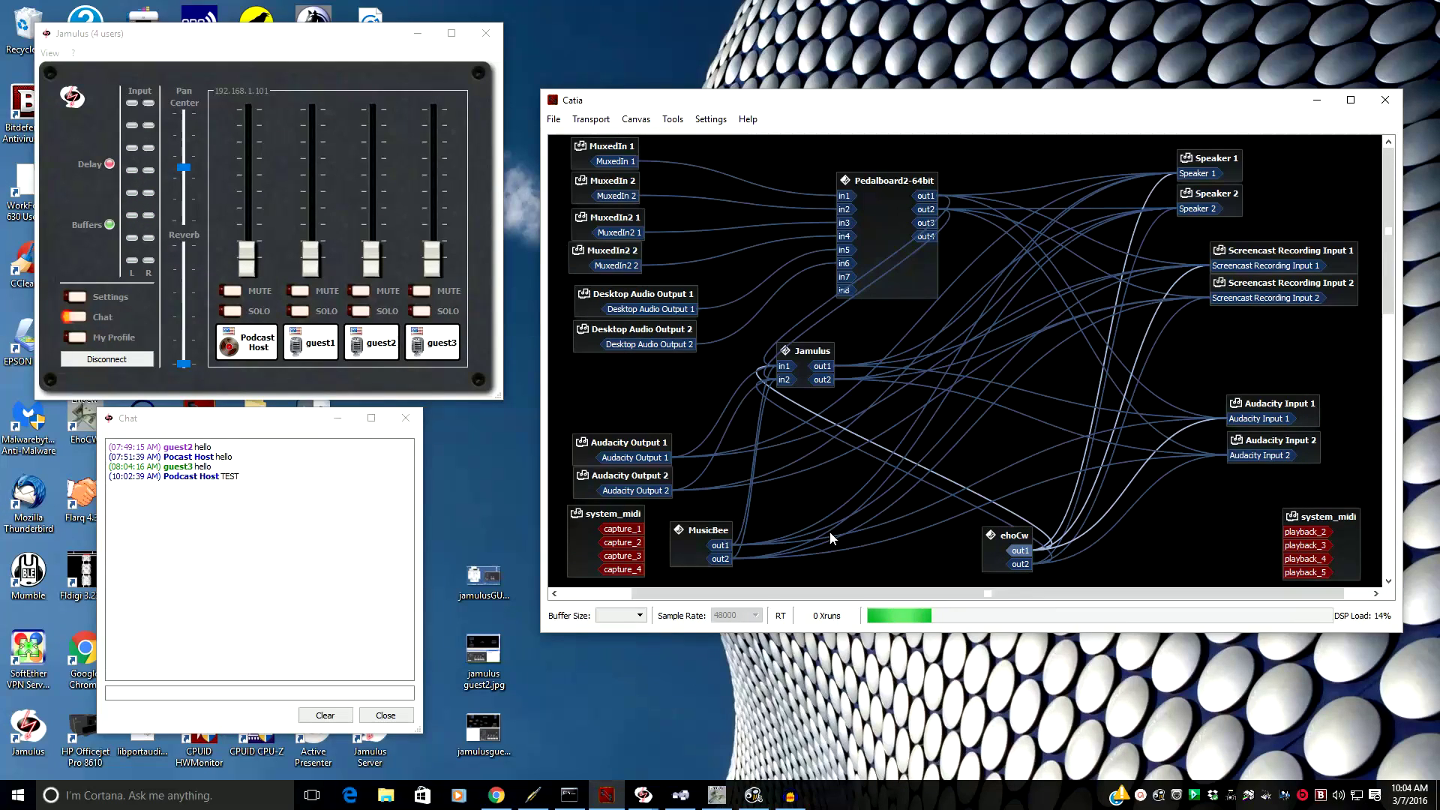
{"action": "left_click_drag", "start_coordinate": [692, 538], "coordinate": [704, 538]}
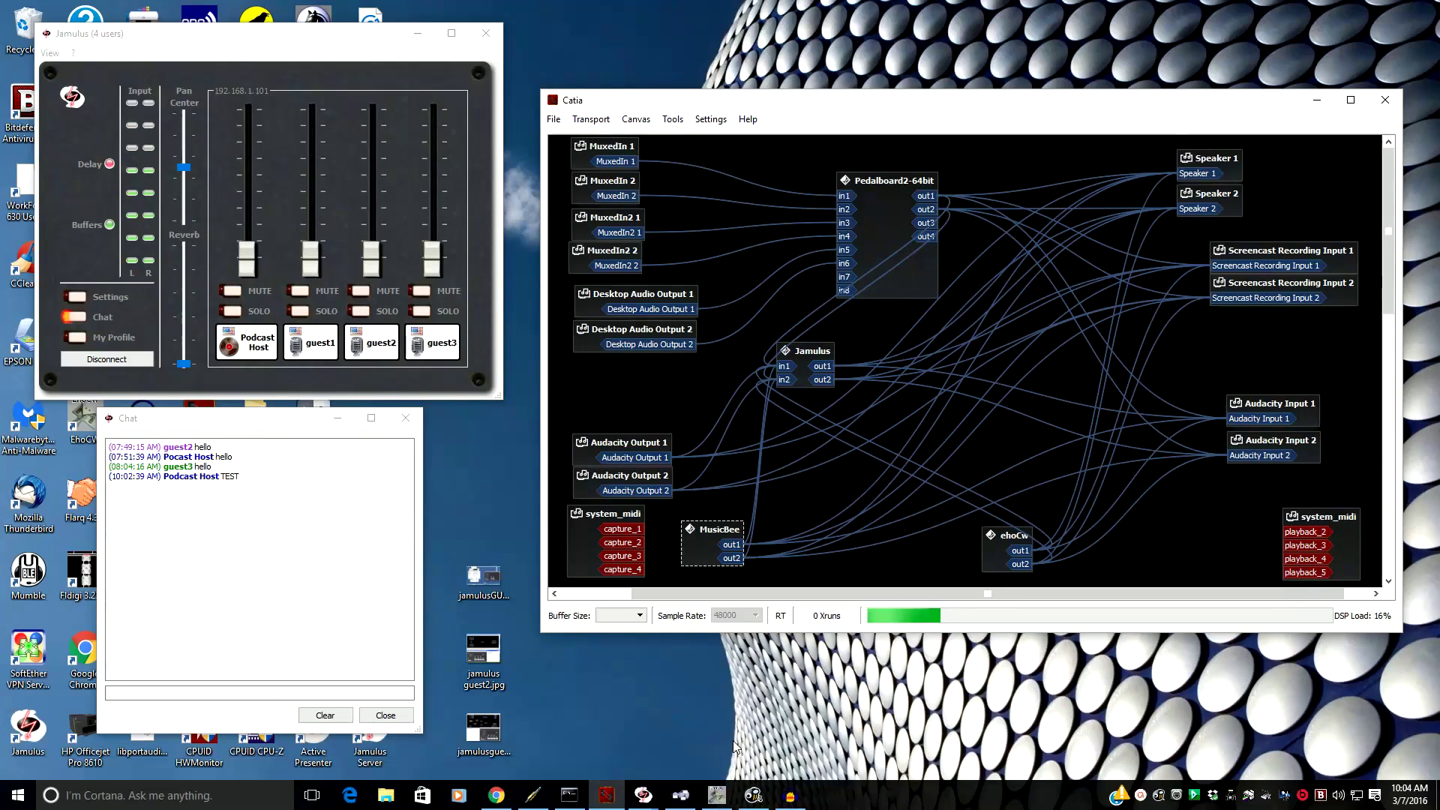
{"action": "mouse_move", "coordinate": [754, 802]}
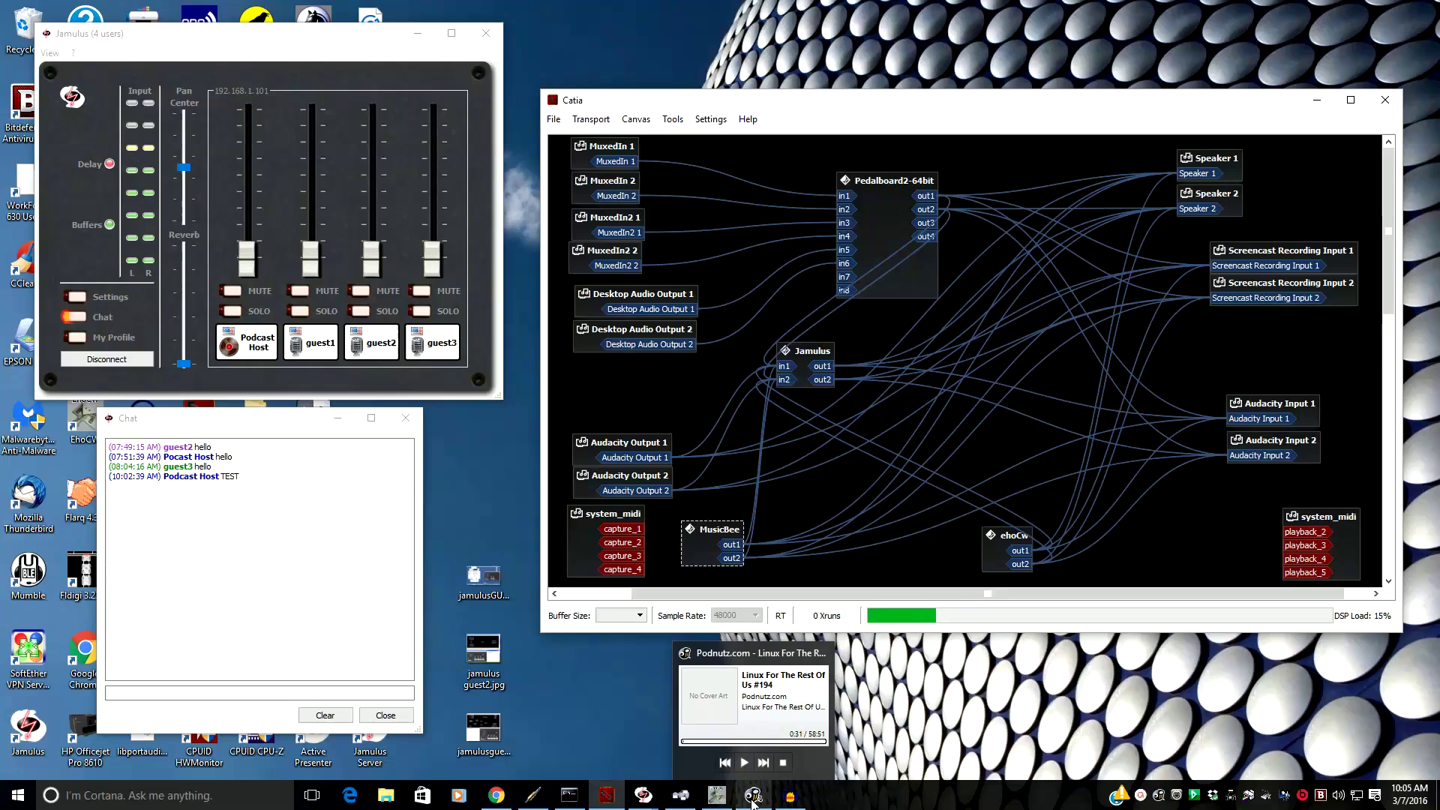
{"action": "left_click", "coordinate": [744, 763]}
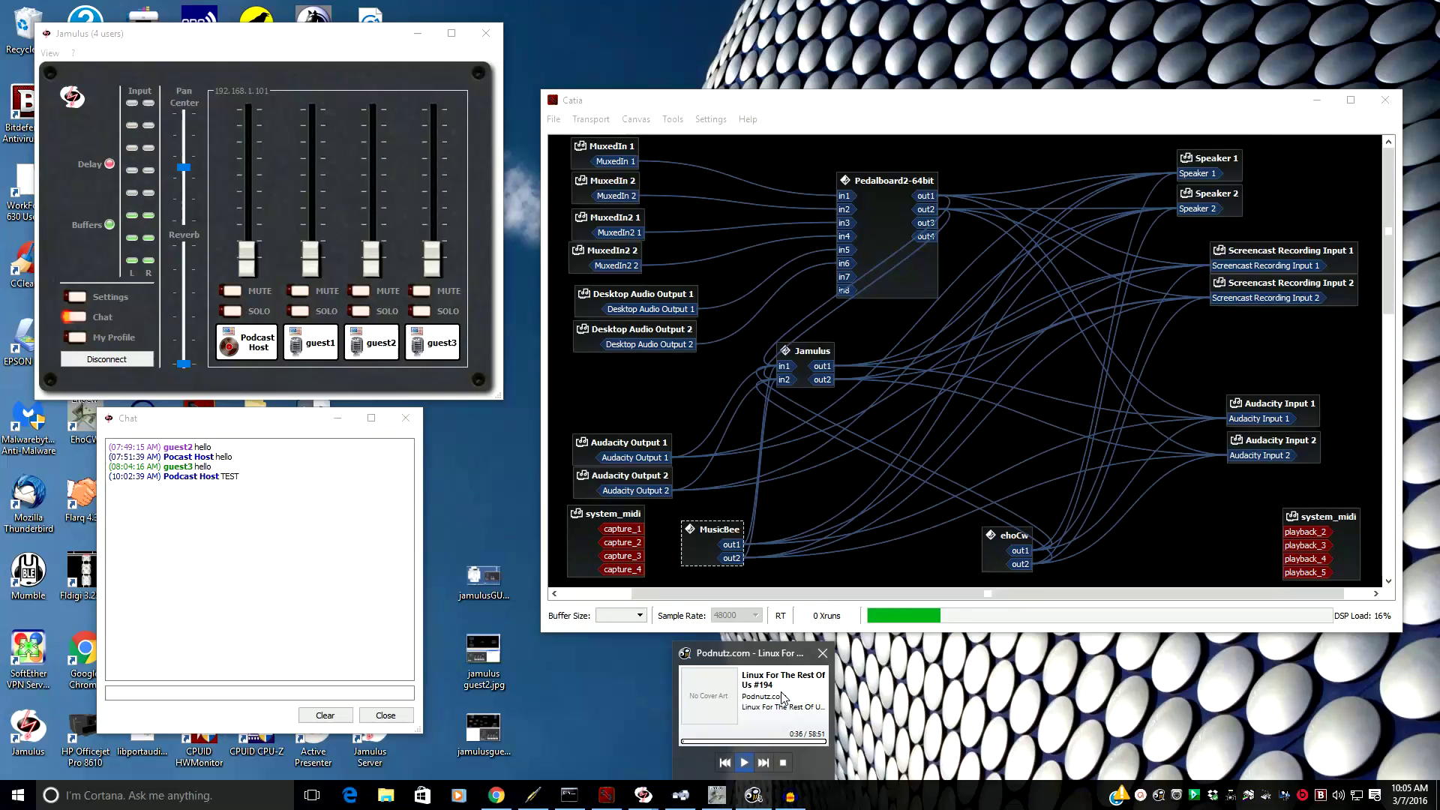
{"action": "left_click_drag", "start_coordinate": [686, 547], "coordinate": [687, 546]}
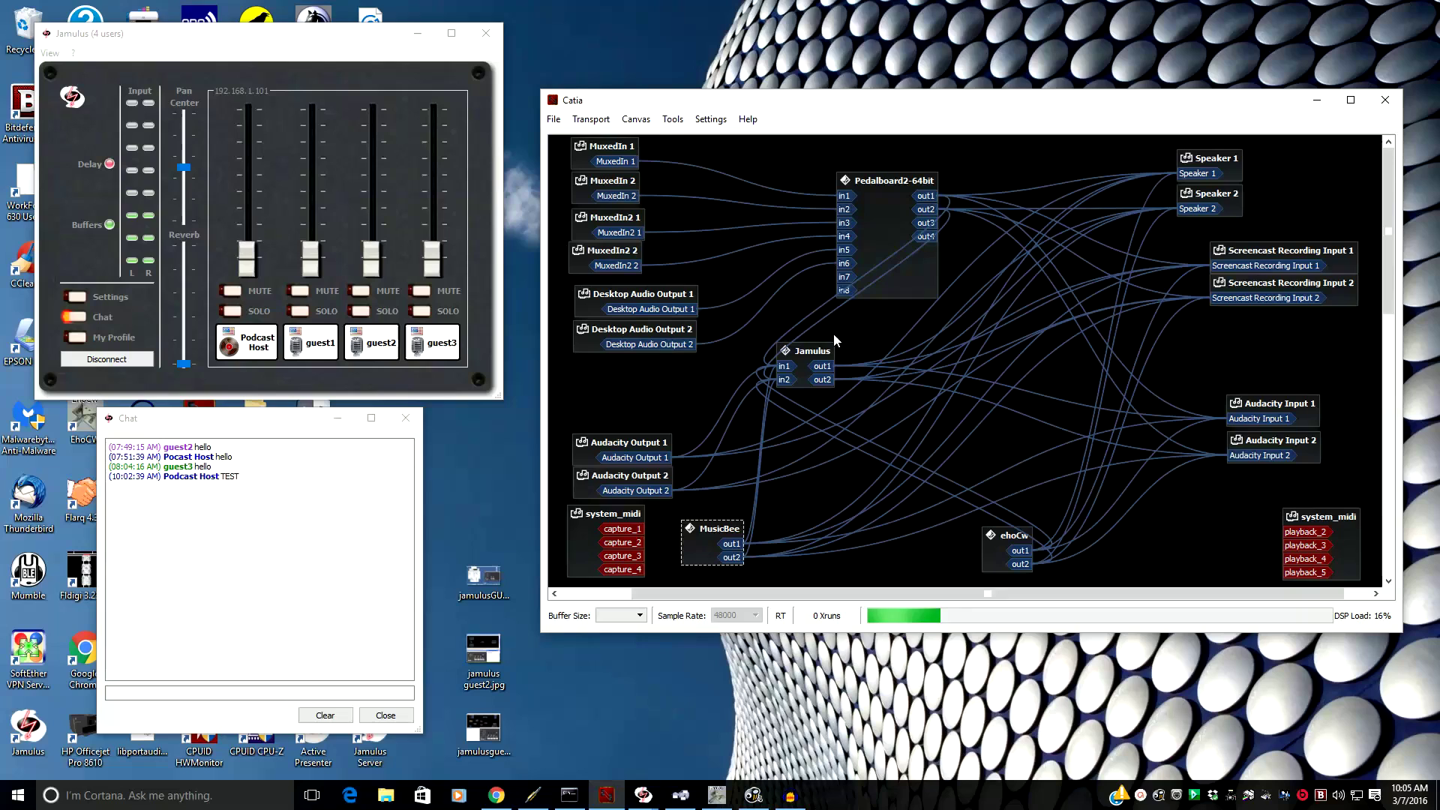
{"action": "left_click", "coordinate": [730, 543]}
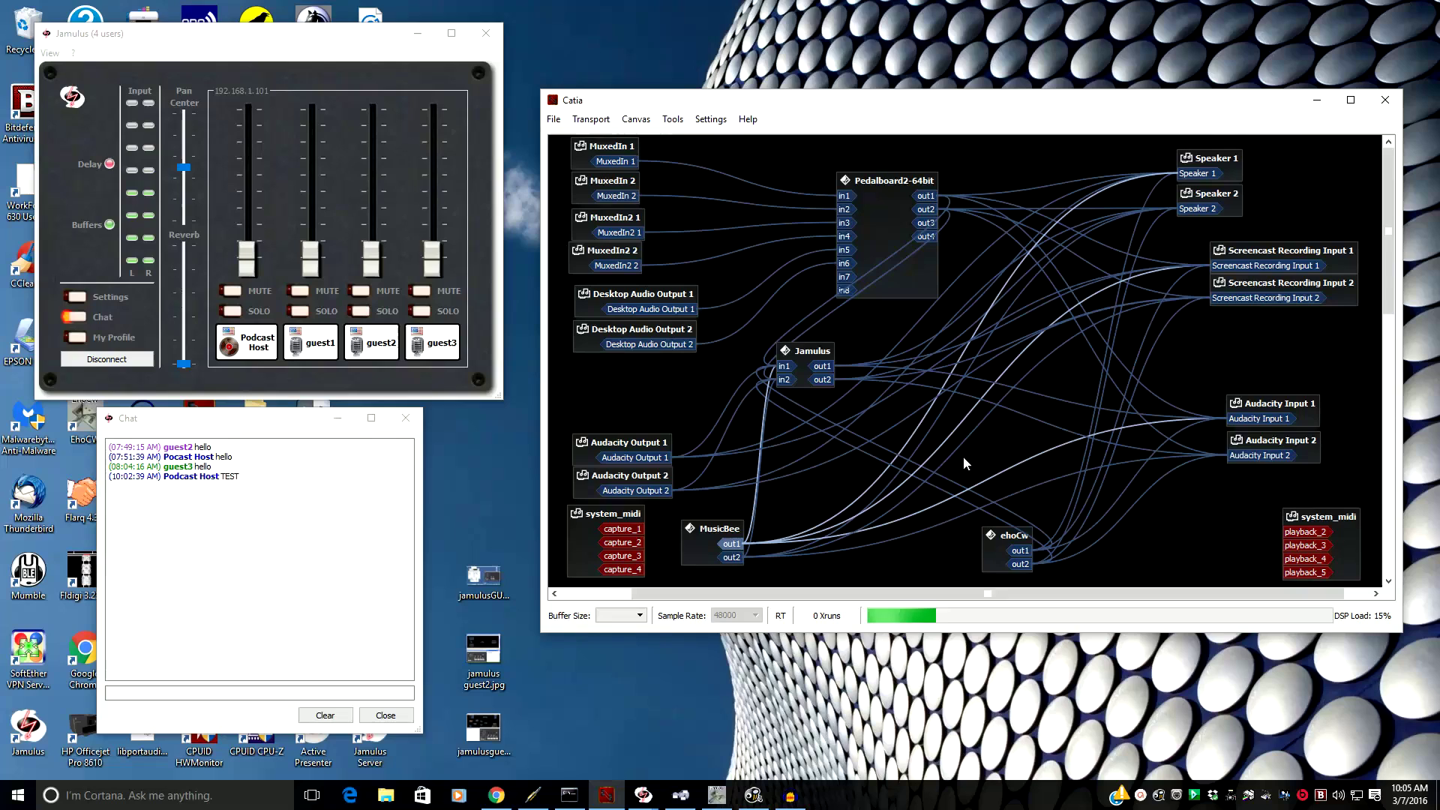
{"action": "left_click", "coordinate": [679, 409]}
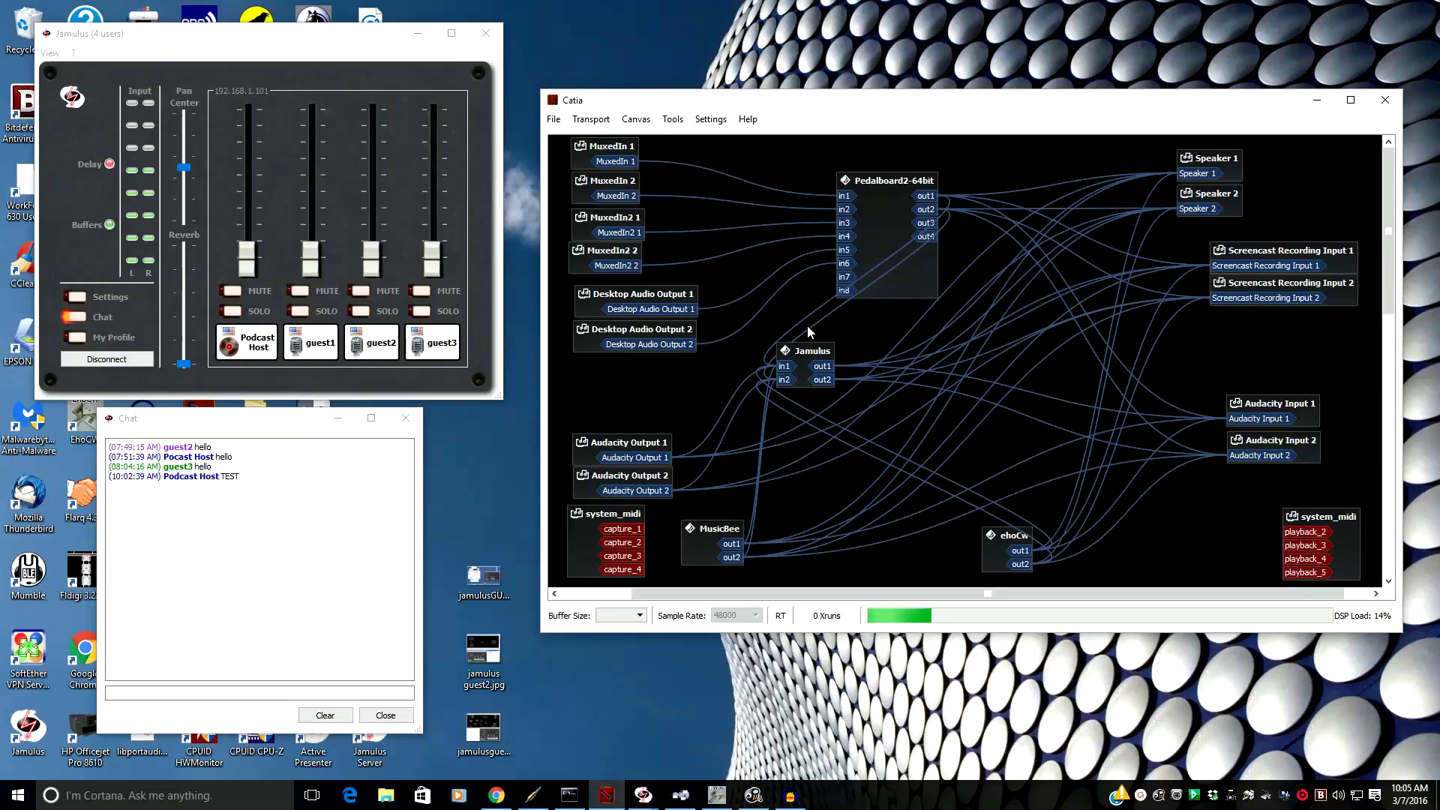
Rearrange the Jamulus and ehoCw boxes, moving ehoCw further left and Jamulus back near Pedalboard2.
{"action": "left_click_drag", "start_coordinate": [803, 354], "coordinate": [1085, 392]}
{"action": "left_click", "coordinate": [1025, 536]}
{"action": "left_click", "coordinate": [728, 529]}
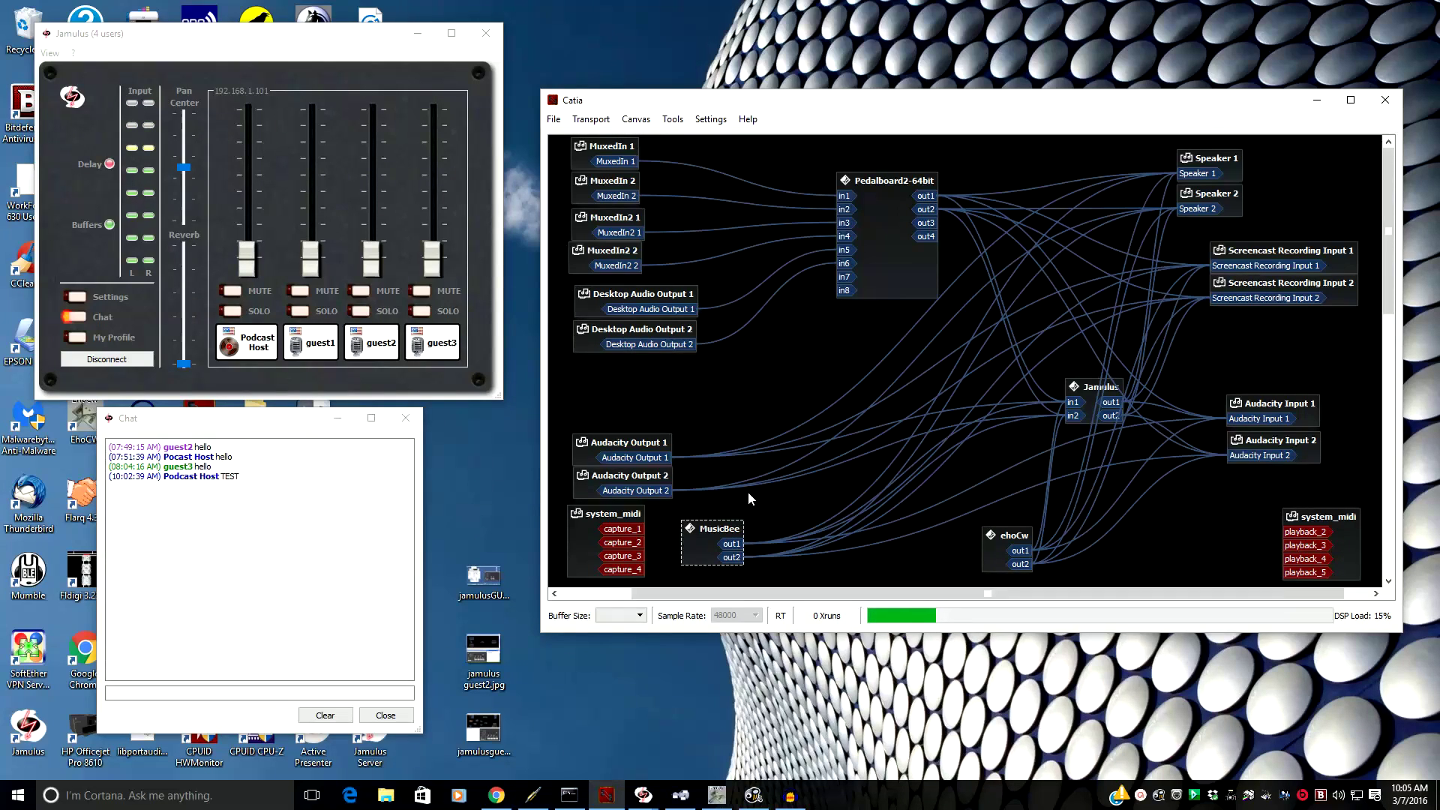
{"action": "left_click_drag", "start_coordinate": [996, 548], "coordinate": [968, 554]}
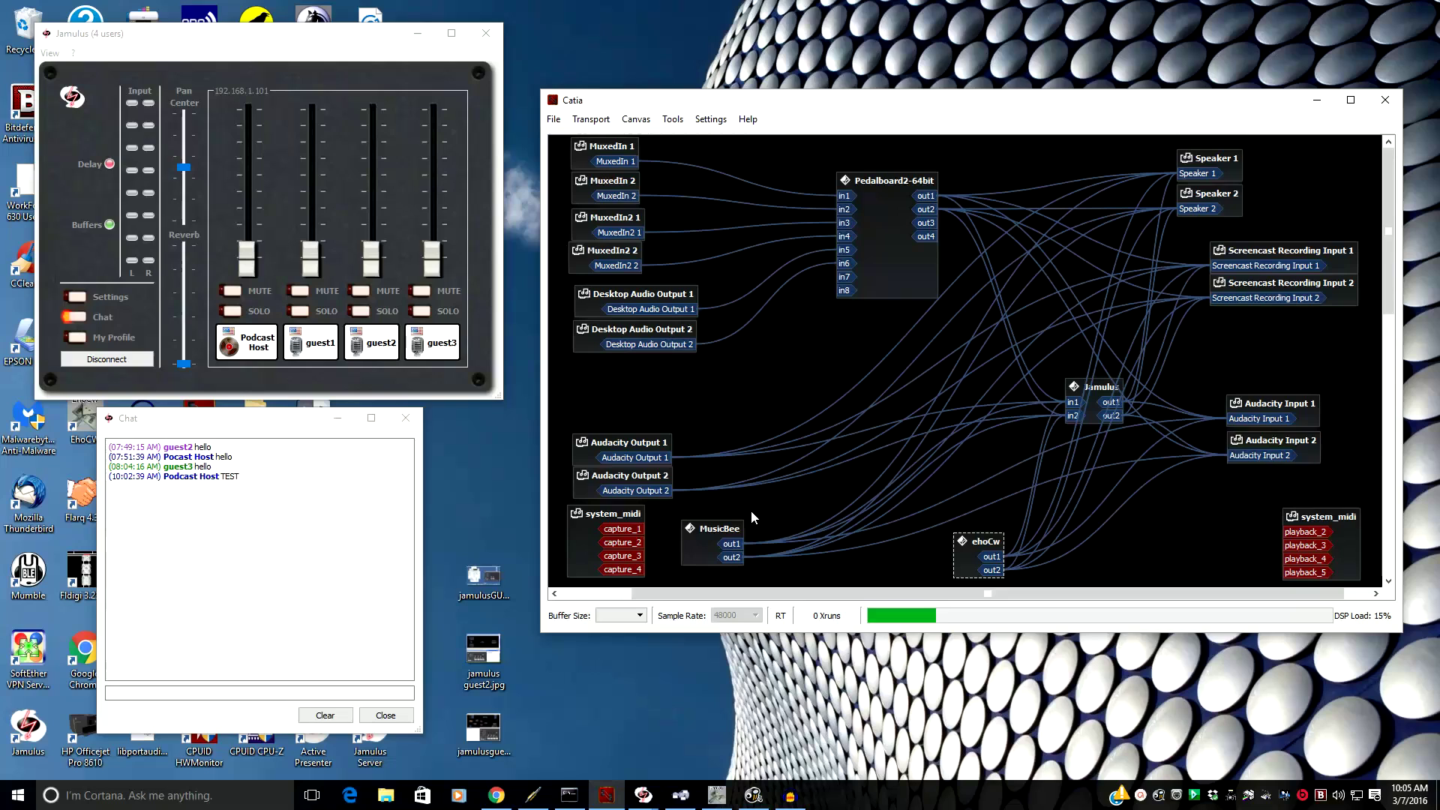
{"action": "left_click", "coordinate": [811, 520]}
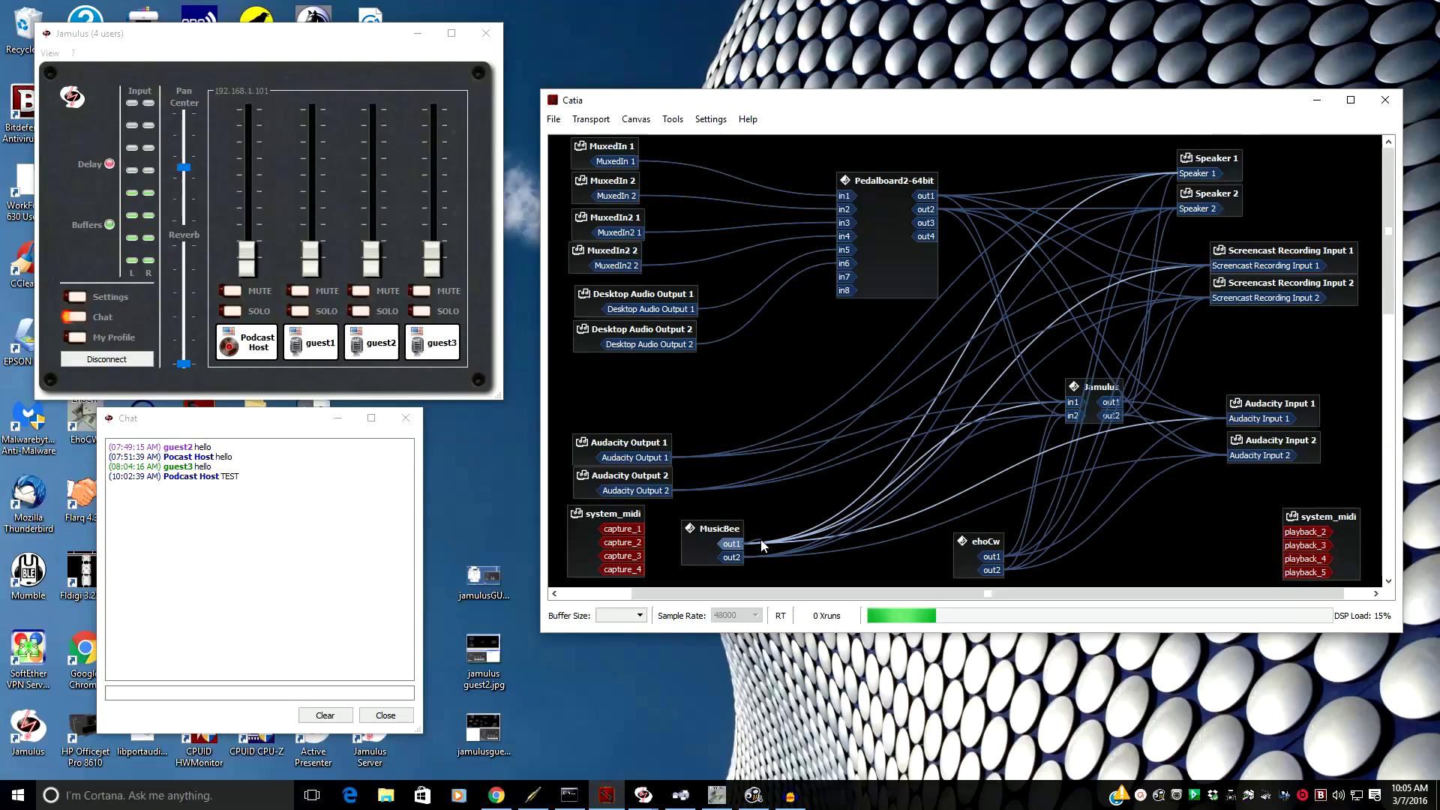
{"action": "left_click_drag", "start_coordinate": [1065, 395], "coordinate": [772, 359]}
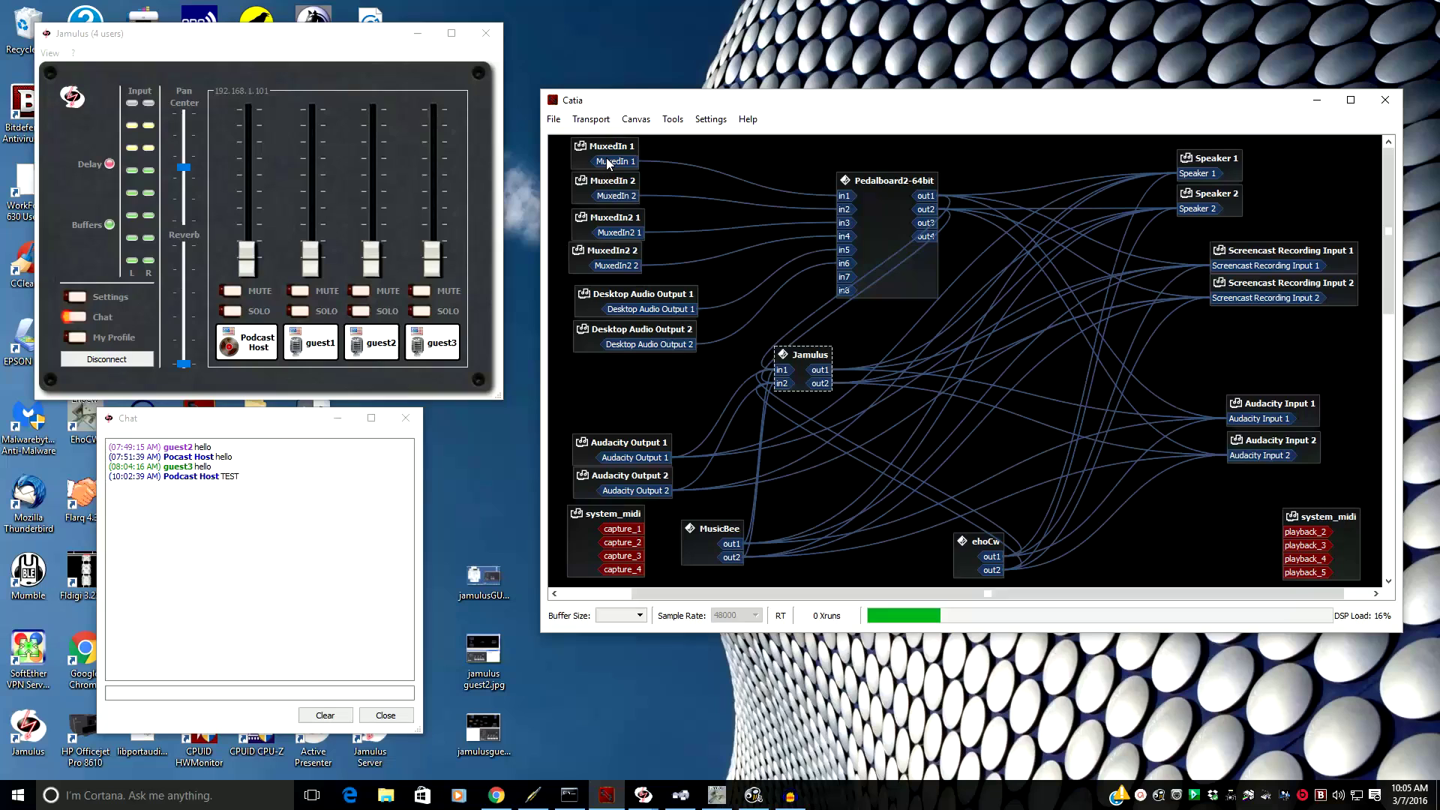
Select the MusicBee, Jamulus and Audacity Output 1 and 2 boxes to inspect their connections.
{"action": "left_click", "coordinate": [612, 218]}
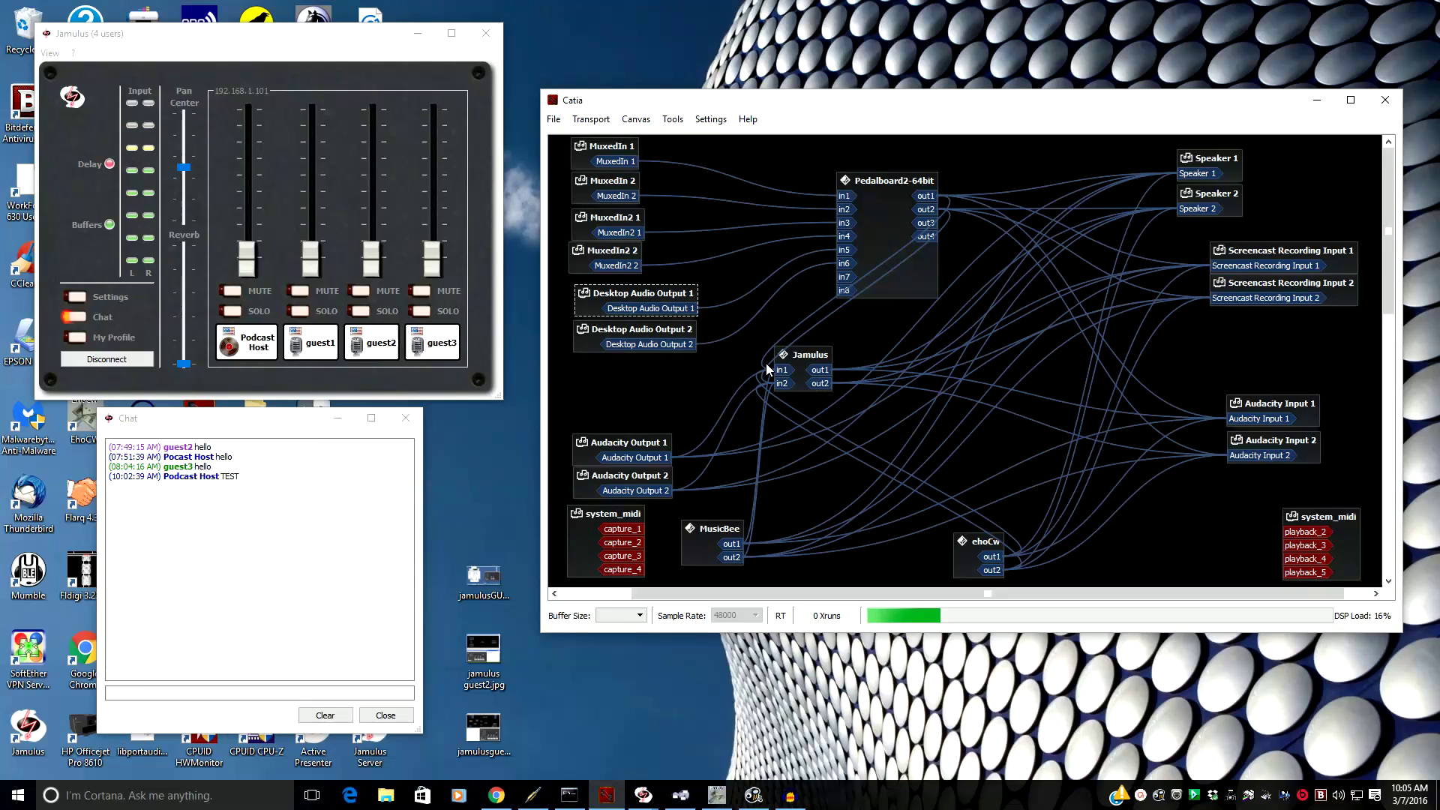
{"action": "left_click", "coordinate": [733, 529]}
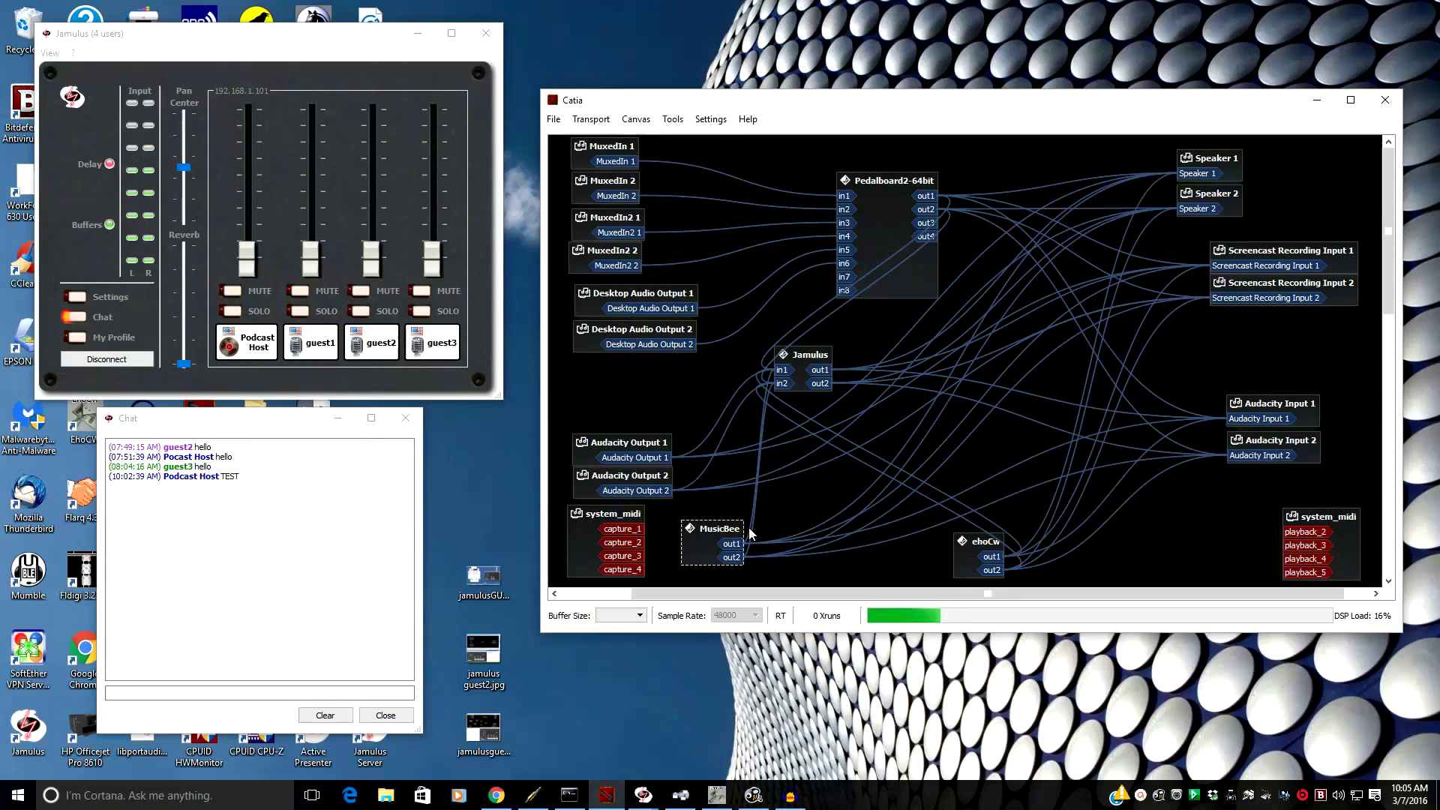
{"action": "left_click", "coordinate": [797, 363]}
{"action": "left_click", "coordinate": [637, 454]}
{"action": "left_click", "coordinate": [637, 471]}
{"action": "left_click", "coordinate": [800, 363]}
Resume the Audacity recording, ride guest1 and guest2 faders in Jamulus, then stop after about 30 seconds.
{"action": "left_click", "coordinate": [788, 797]}
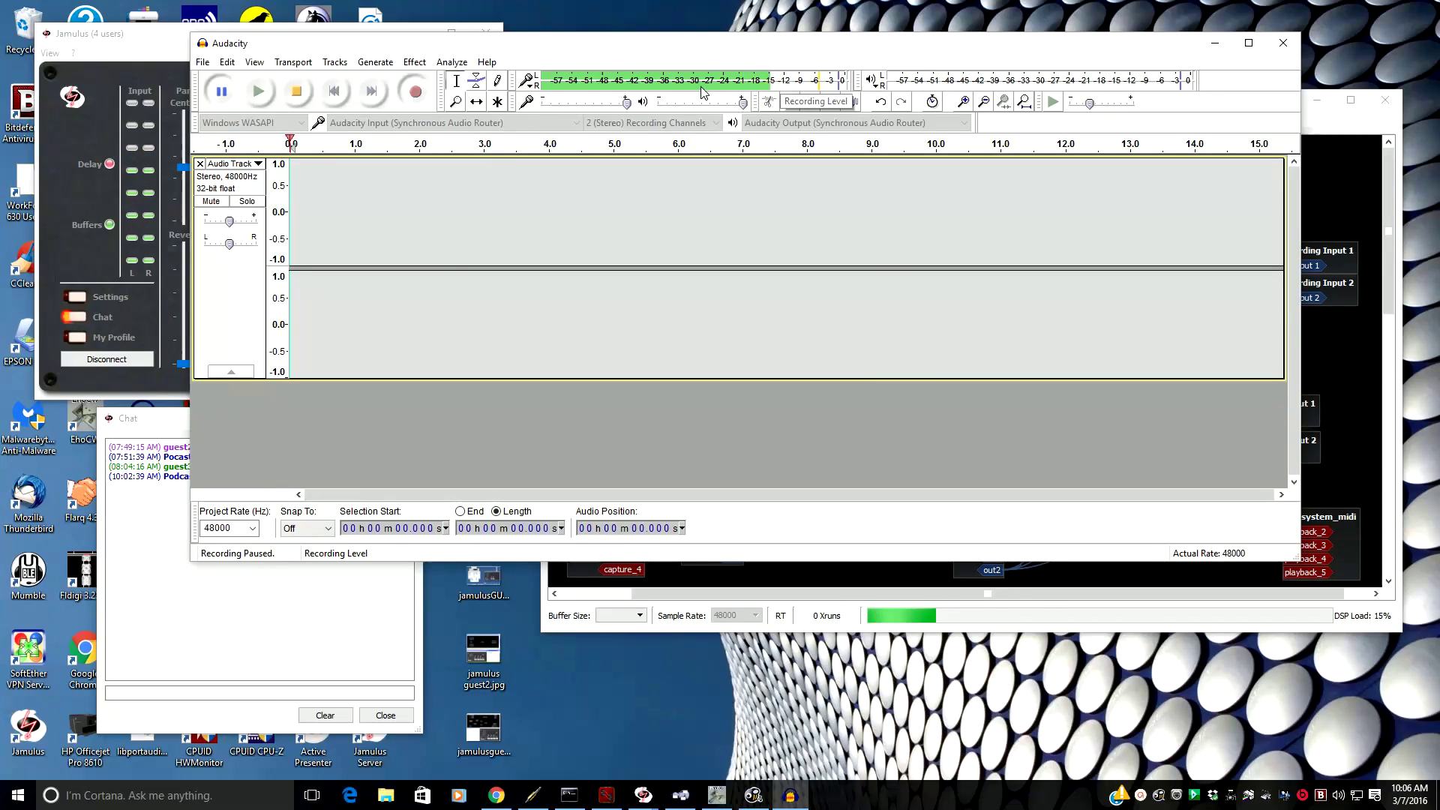
{"action": "left_click", "coordinate": [220, 90]}
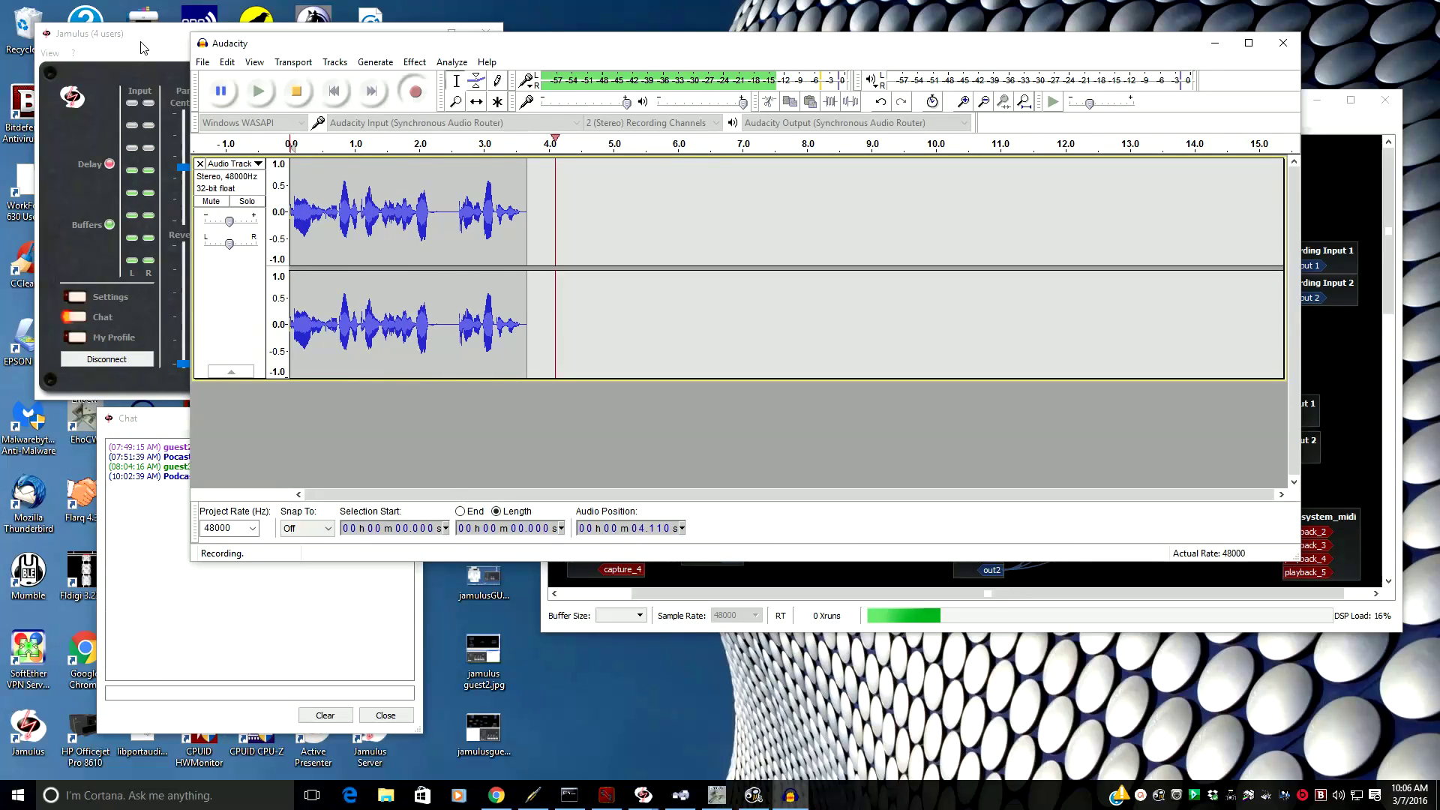
{"action": "left_click", "coordinate": [160, 69]}
{"action": "left_click_drag", "start_coordinate": [309, 260], "coordinate": [305, 162]}
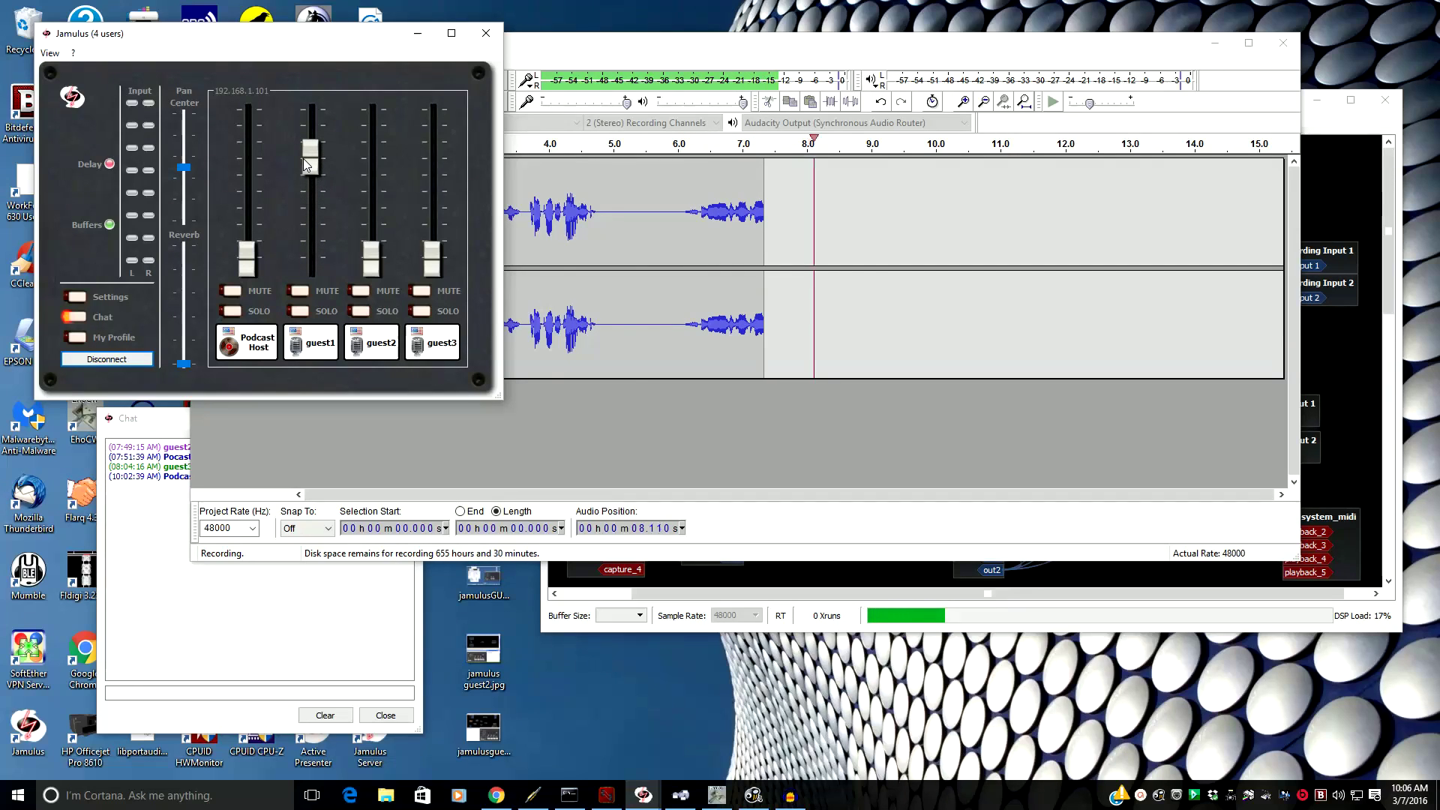
{"action": "left_click_drag", "start_coordinate": [305, 163], "coordinate": [357, 138]}
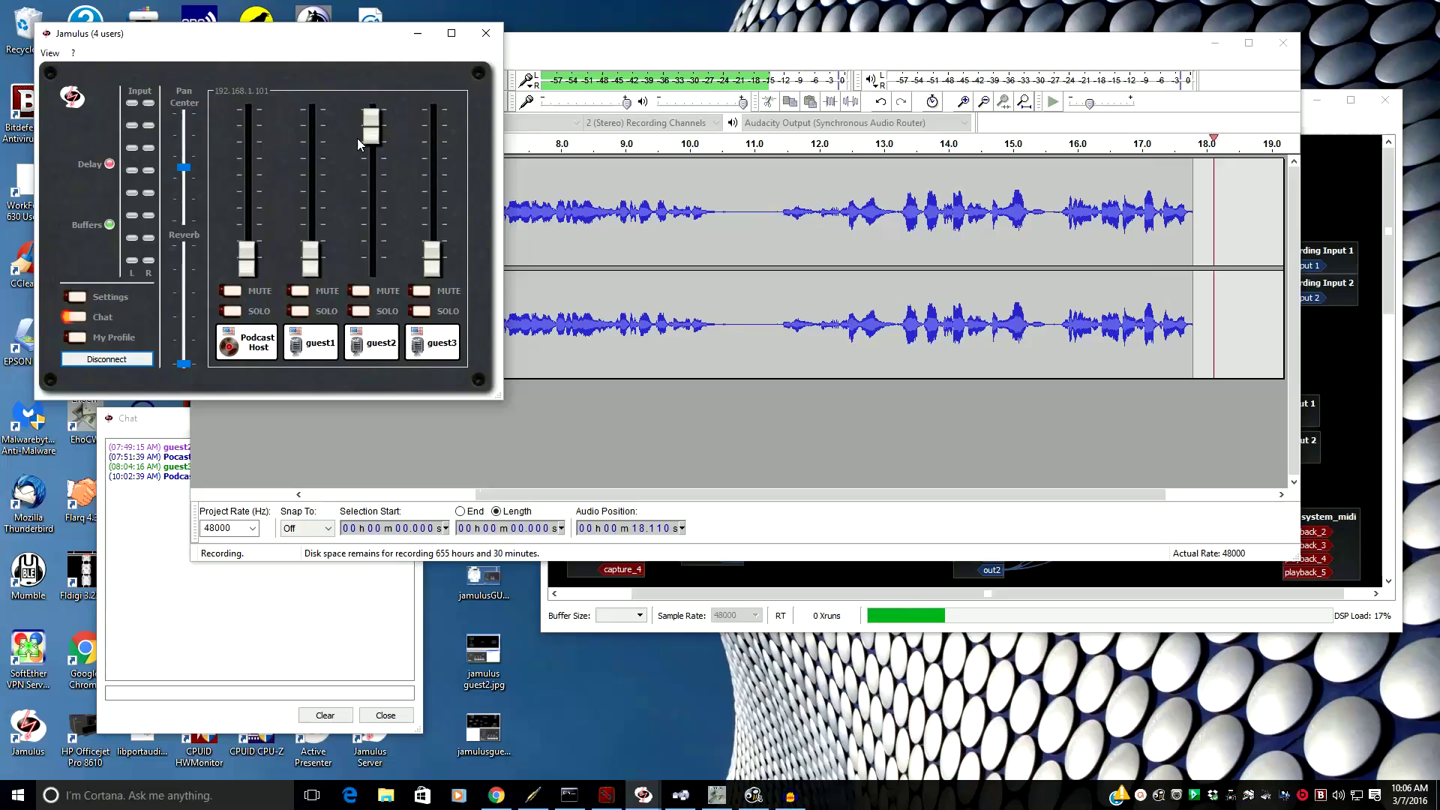
{"action": "left_click_drag", "start_coordinate": [357, 138], "coordinate": [432, 116]}
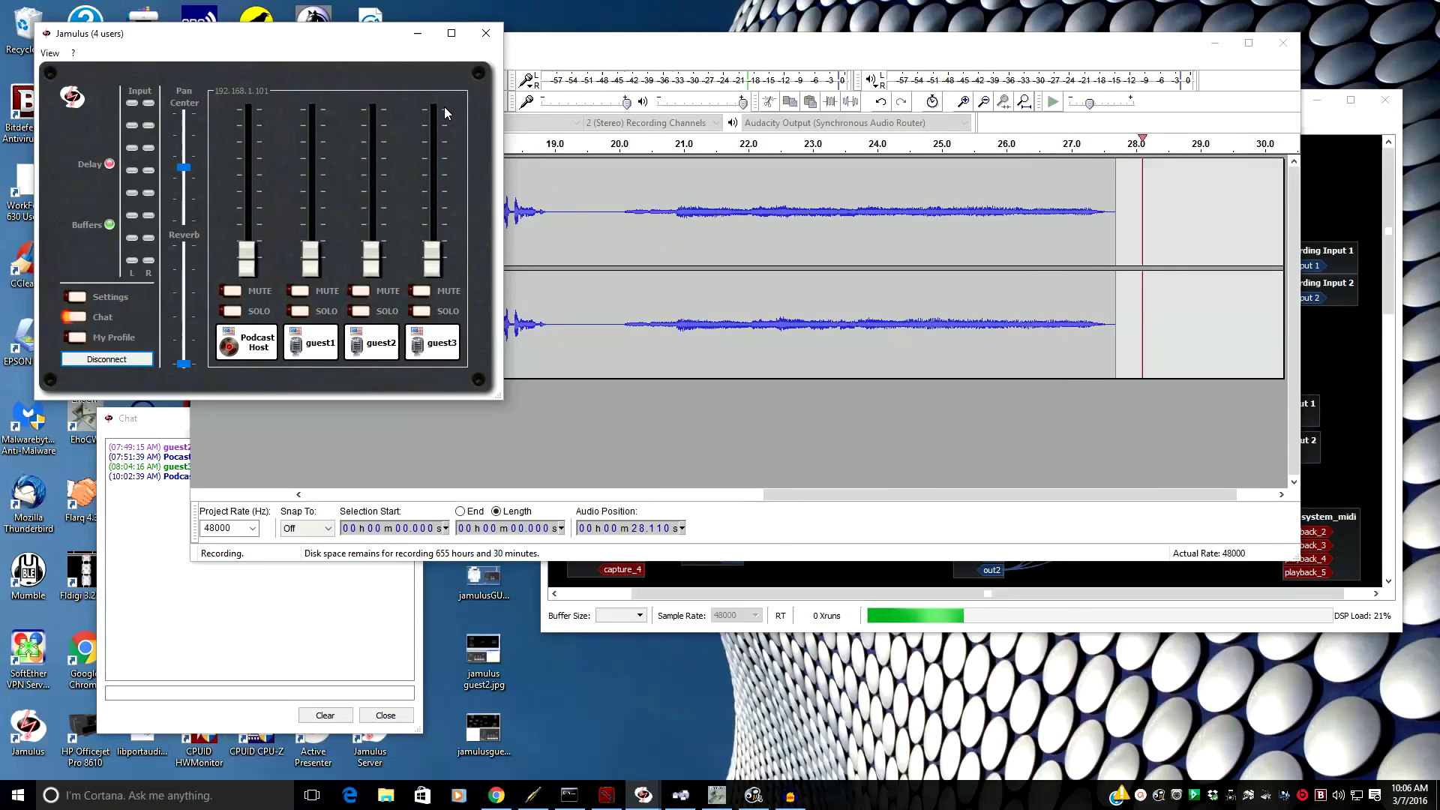
{"action": "left_click", "coordinate": [417, 33]}
{"action": "left_click", "coordinate": [296, 91]}
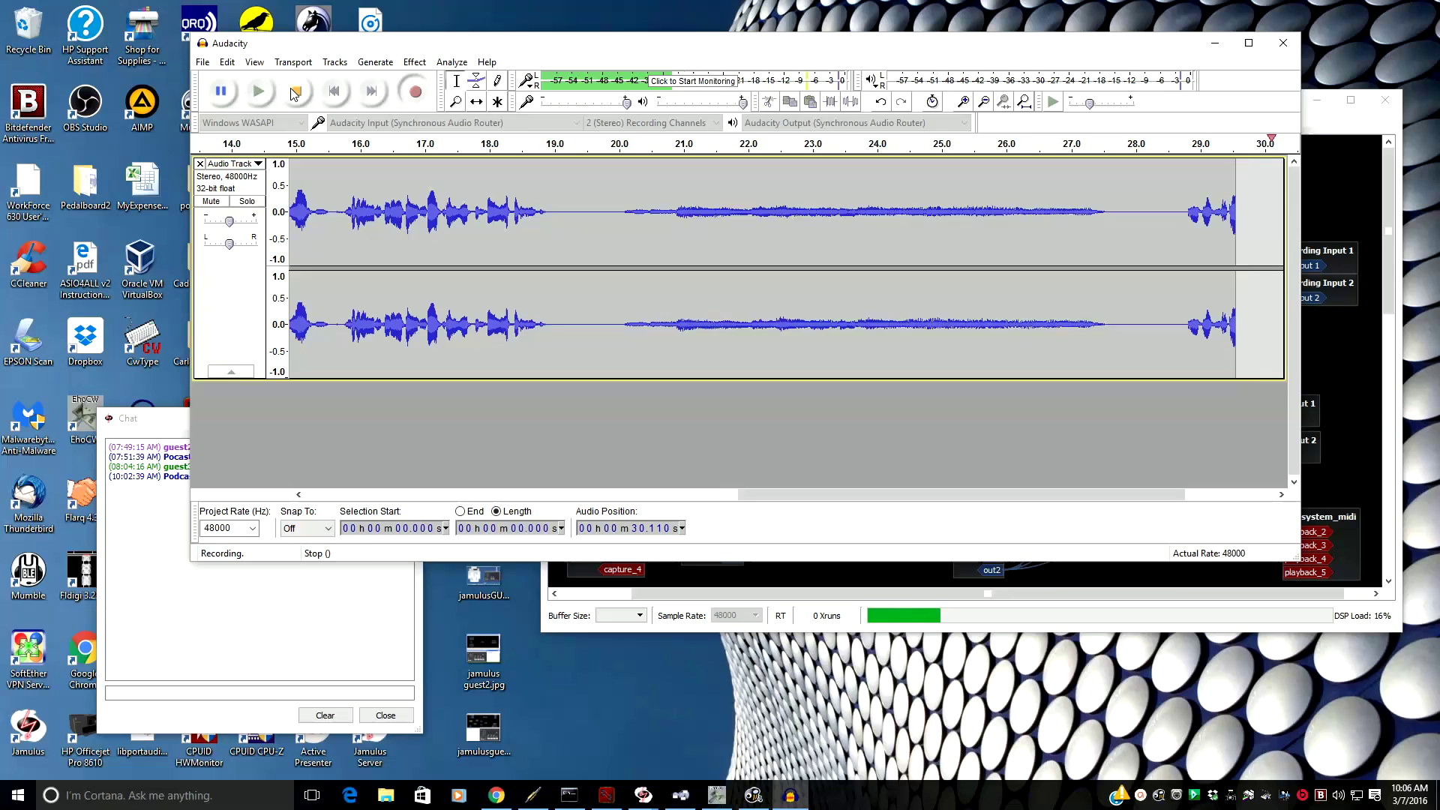
Apply the Normalize effect to the recorded track and return to its start.
{"action": "left_click", "coordinate": [337, 93]}
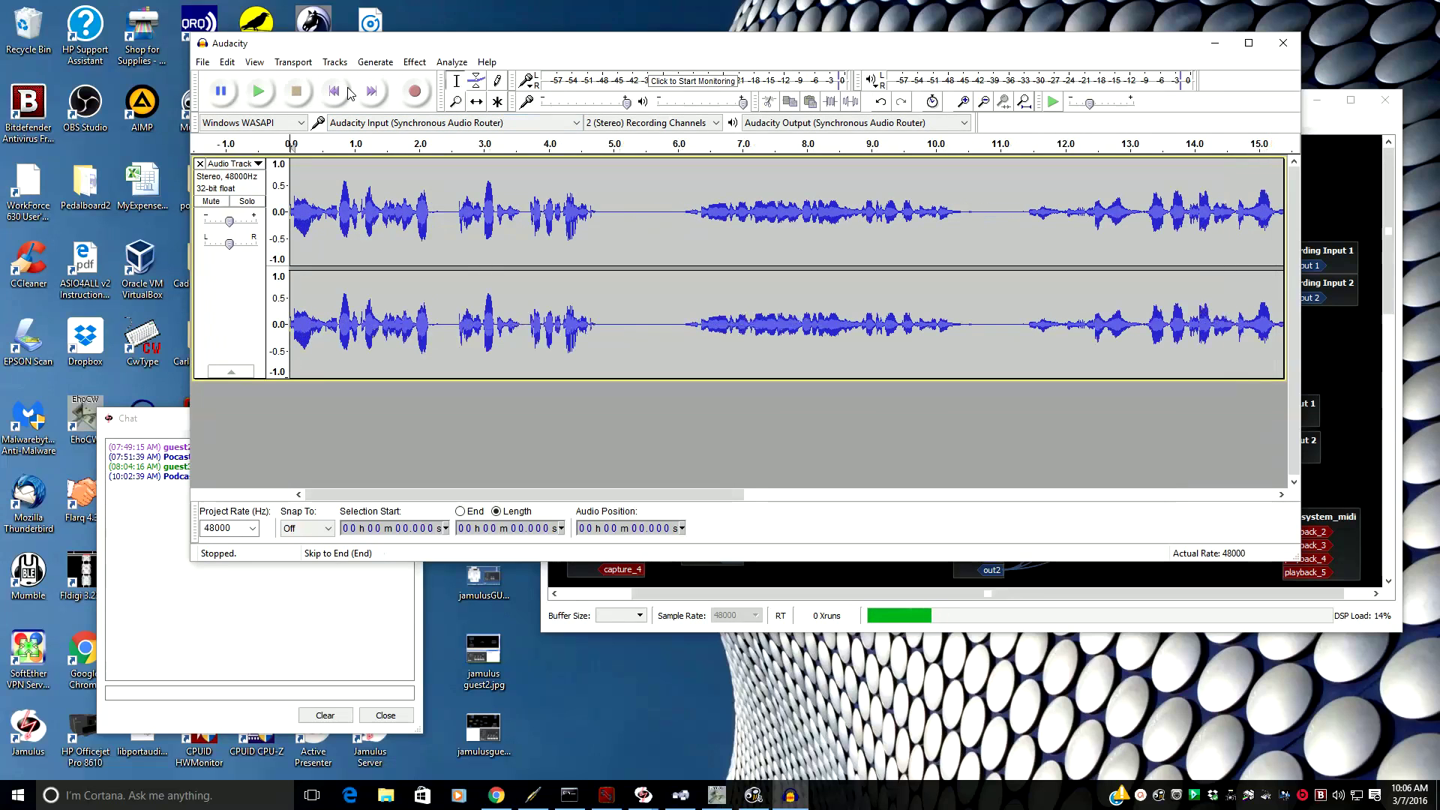
{"action": "left_click", "coordinate": [412, 63]}
{"action": "left_click", "coordinate": [480, 333]}
{"action": "left_click", "coordinate": [783, 343]}
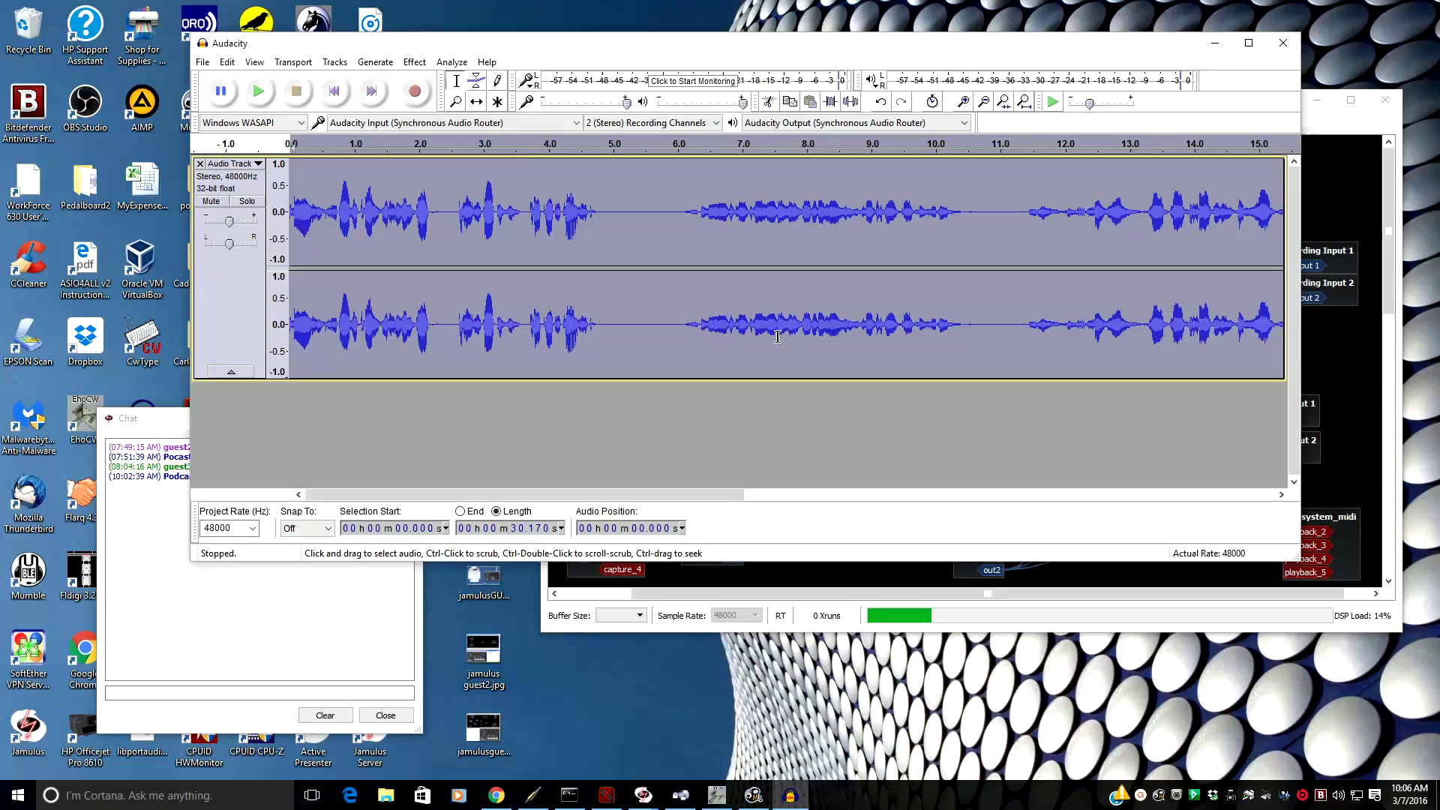
{"action": "left_click", "coordinate": [330, 92]}
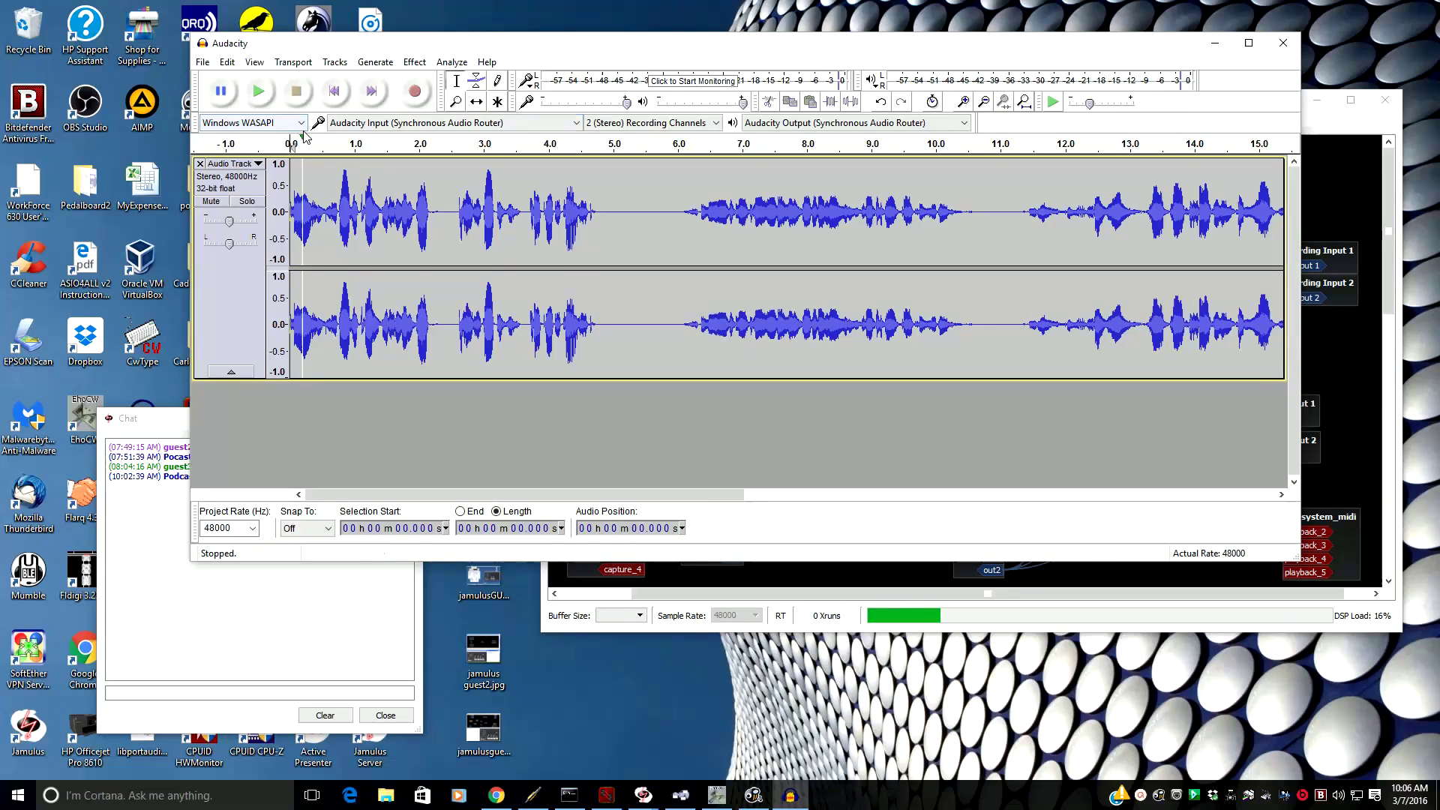
Play the normalized recording back and bring the Catia patchbay to the front.
{"action": "left_click", "coordinate": [258, 91]}
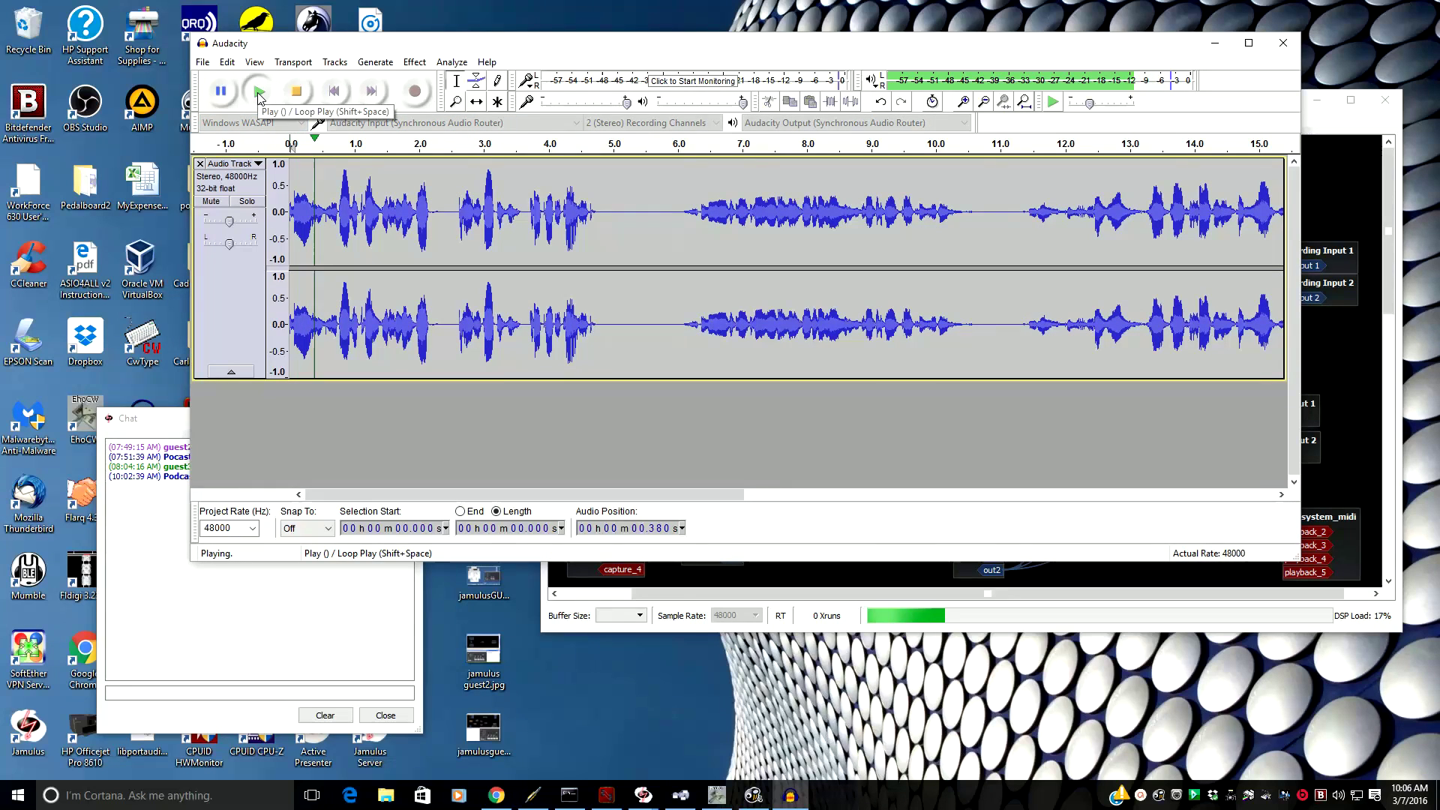
{"action": "mouse_move", "coordinate": [507, 799]}
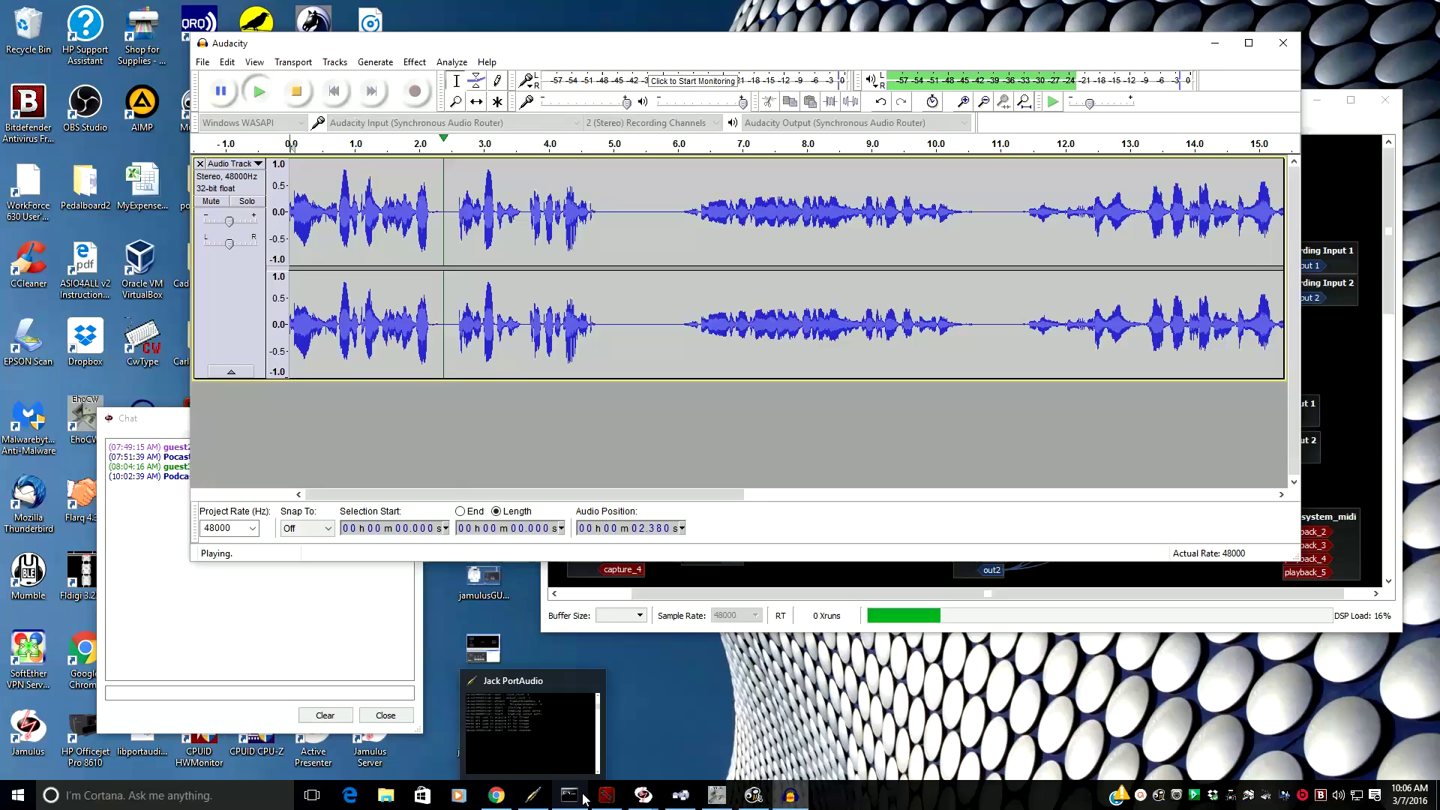
{"action": "left_click", "coordinate": [606, 795]}
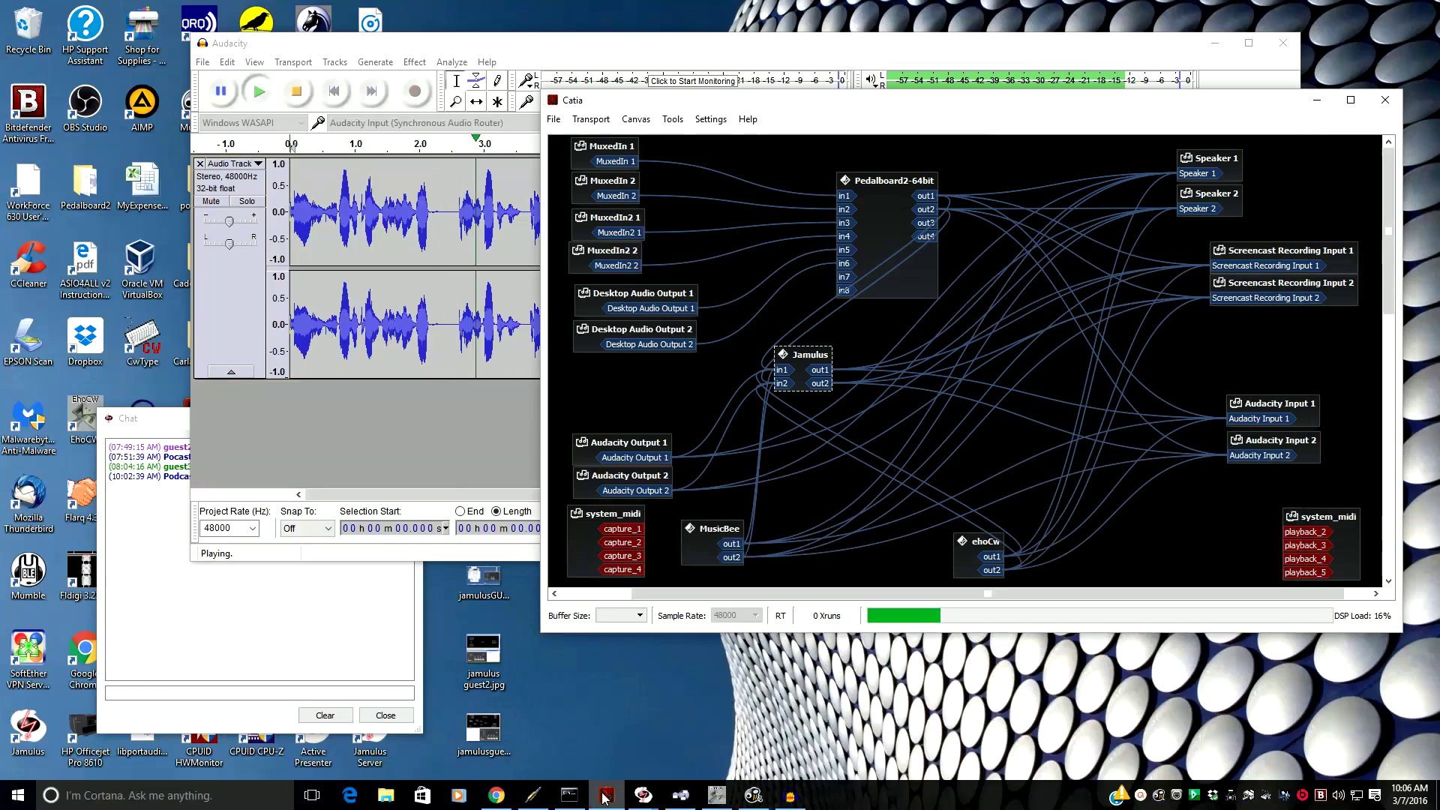
Highlight the Audacity Output 1 and Output 2 wires, then return to the playing Audacity recording.
{"action": "left_click", "coordinate": [657, 459]}
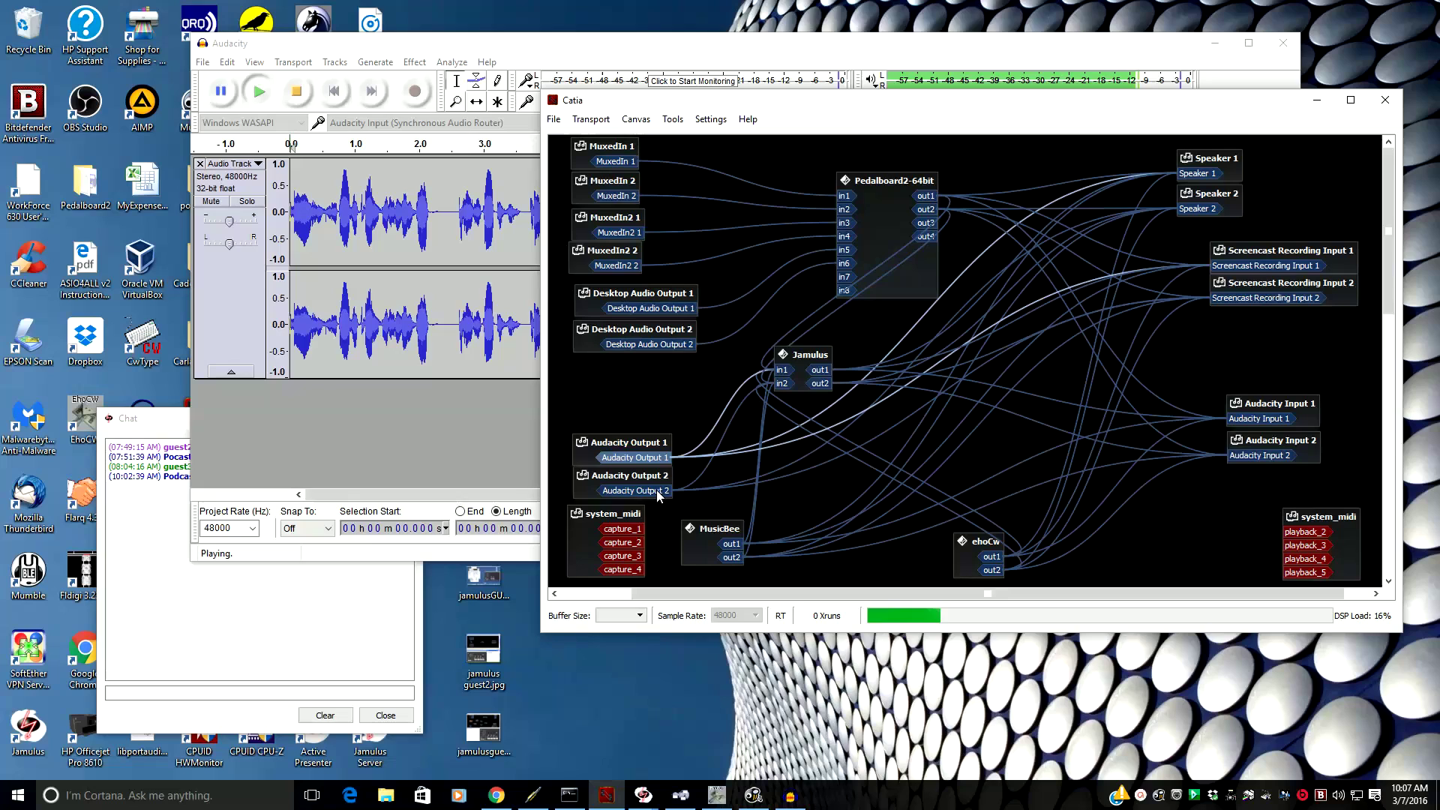
{"action": "left_click", "coordinate": [658, 490]}
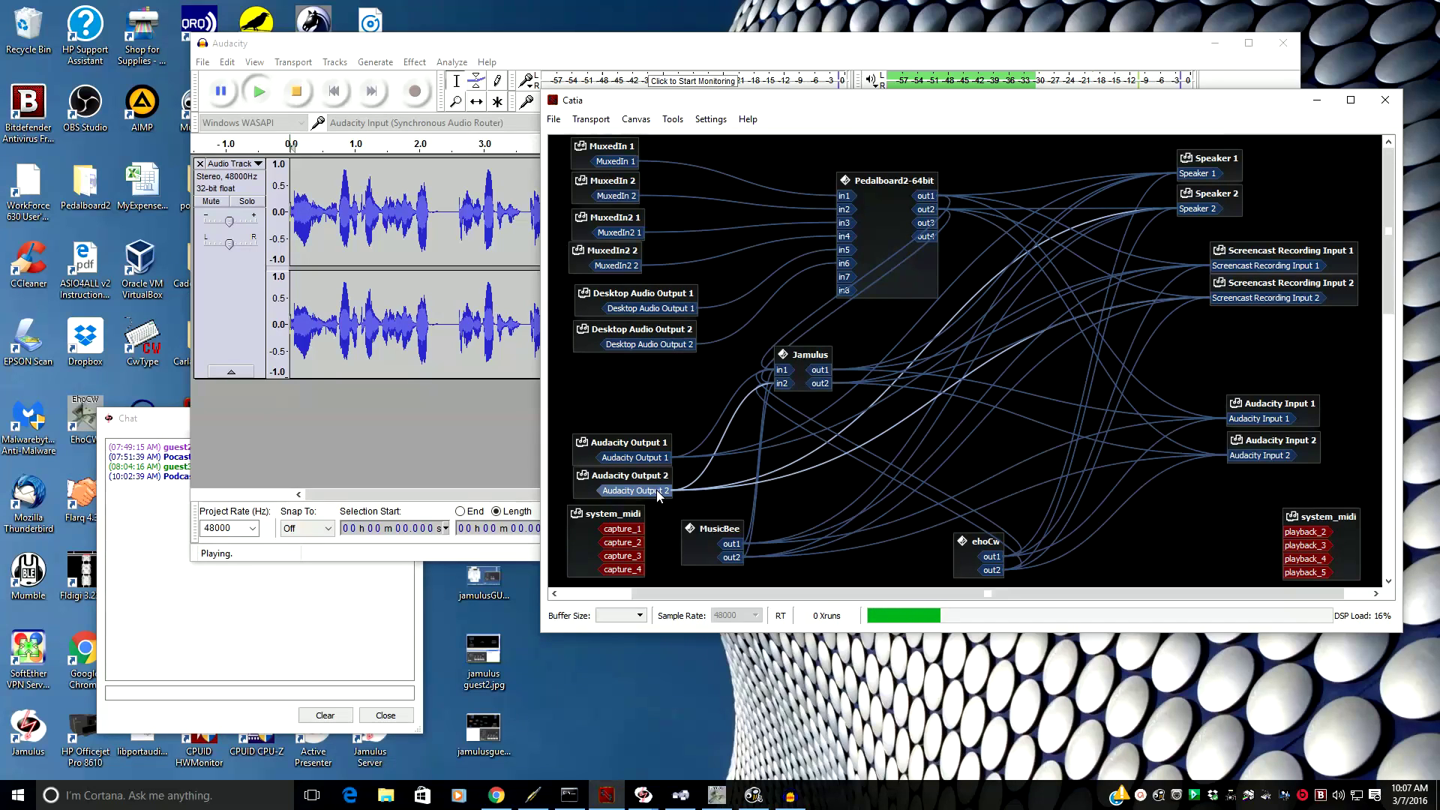
{"action": "left_click", "coordinate": [657, 50]}
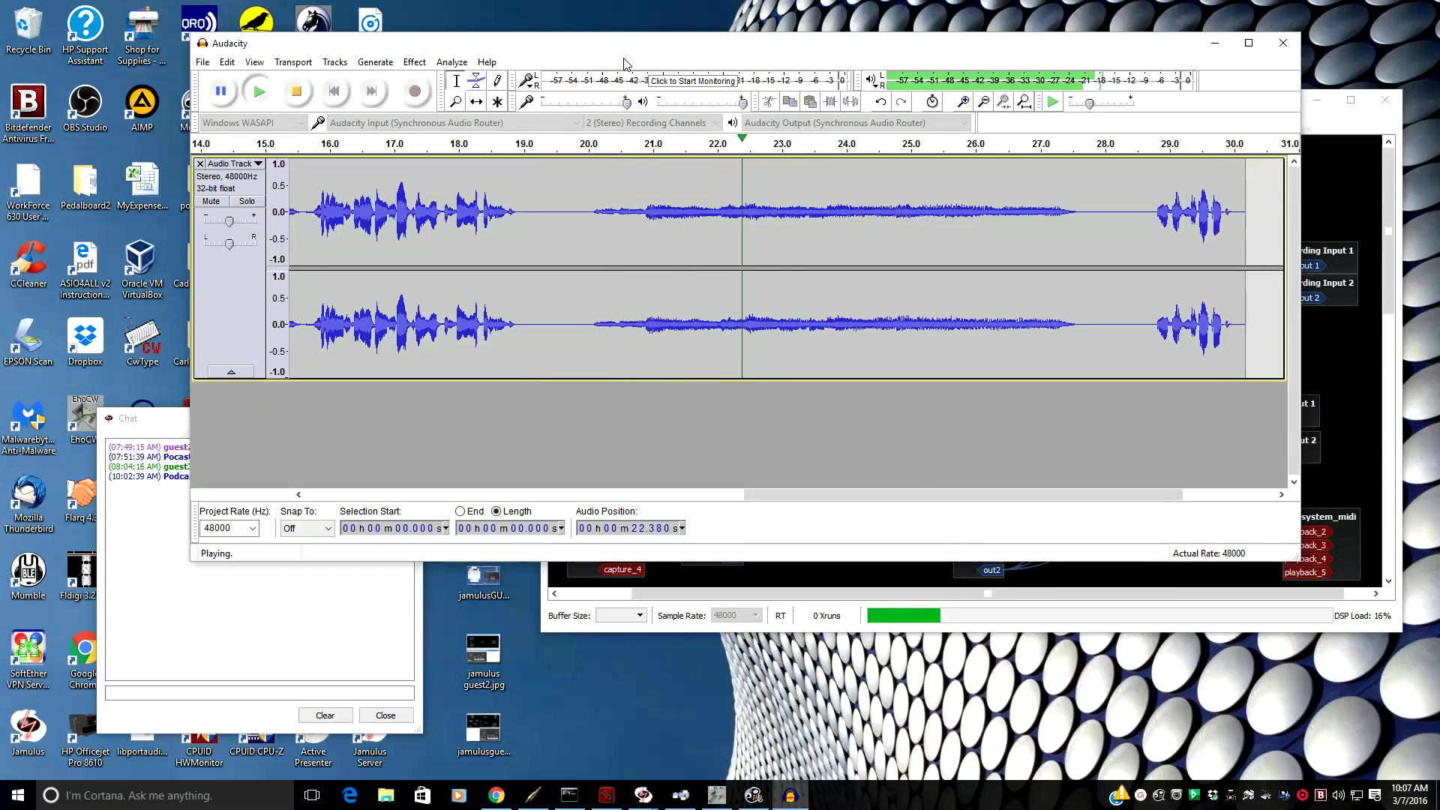
Stop playback of the normalized recording and minimize Audacity to reveal the Catia patchbay.
{"action": "left_click", "coordinate": [299, 91]}
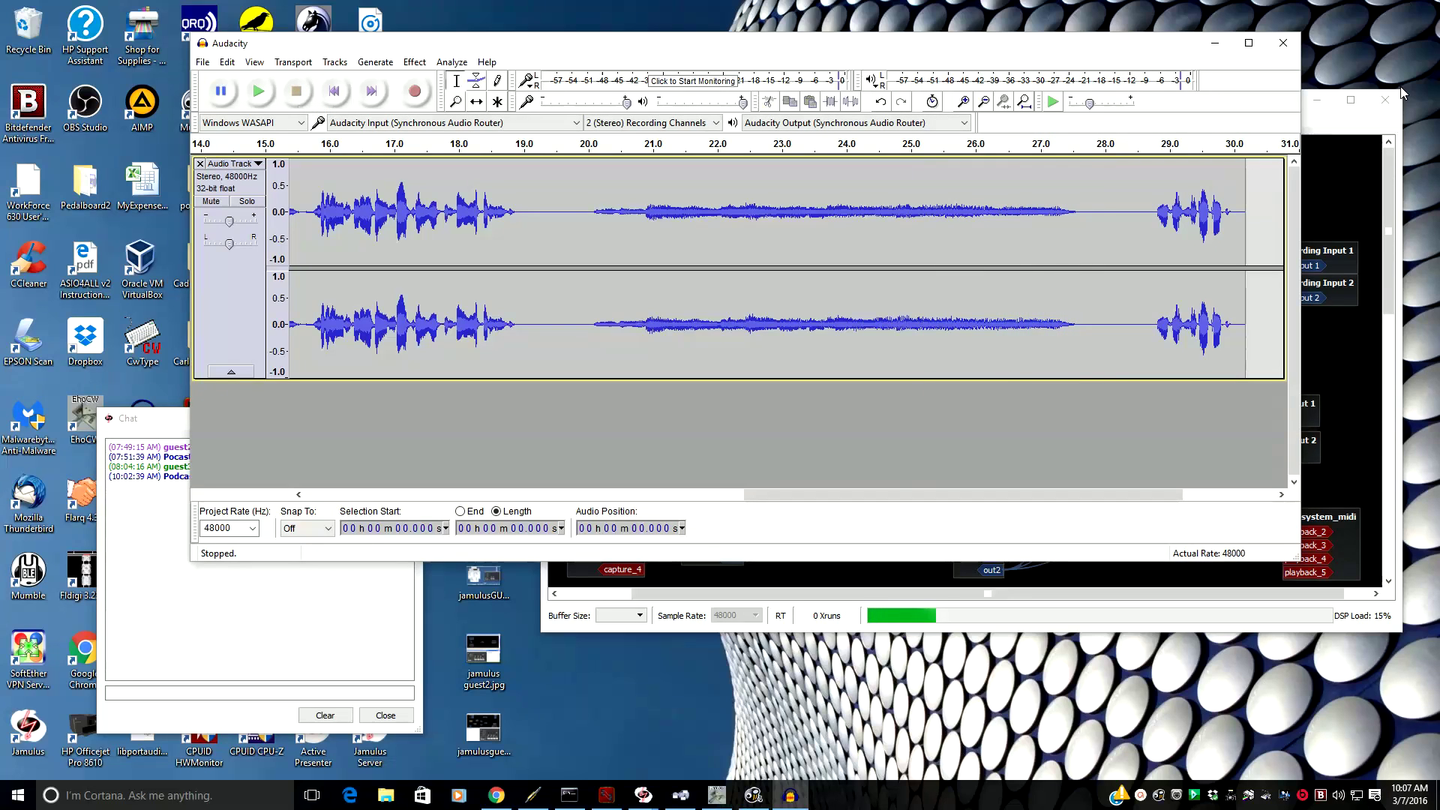
{"action": "left_click", "coordinate": [1215, 42]}
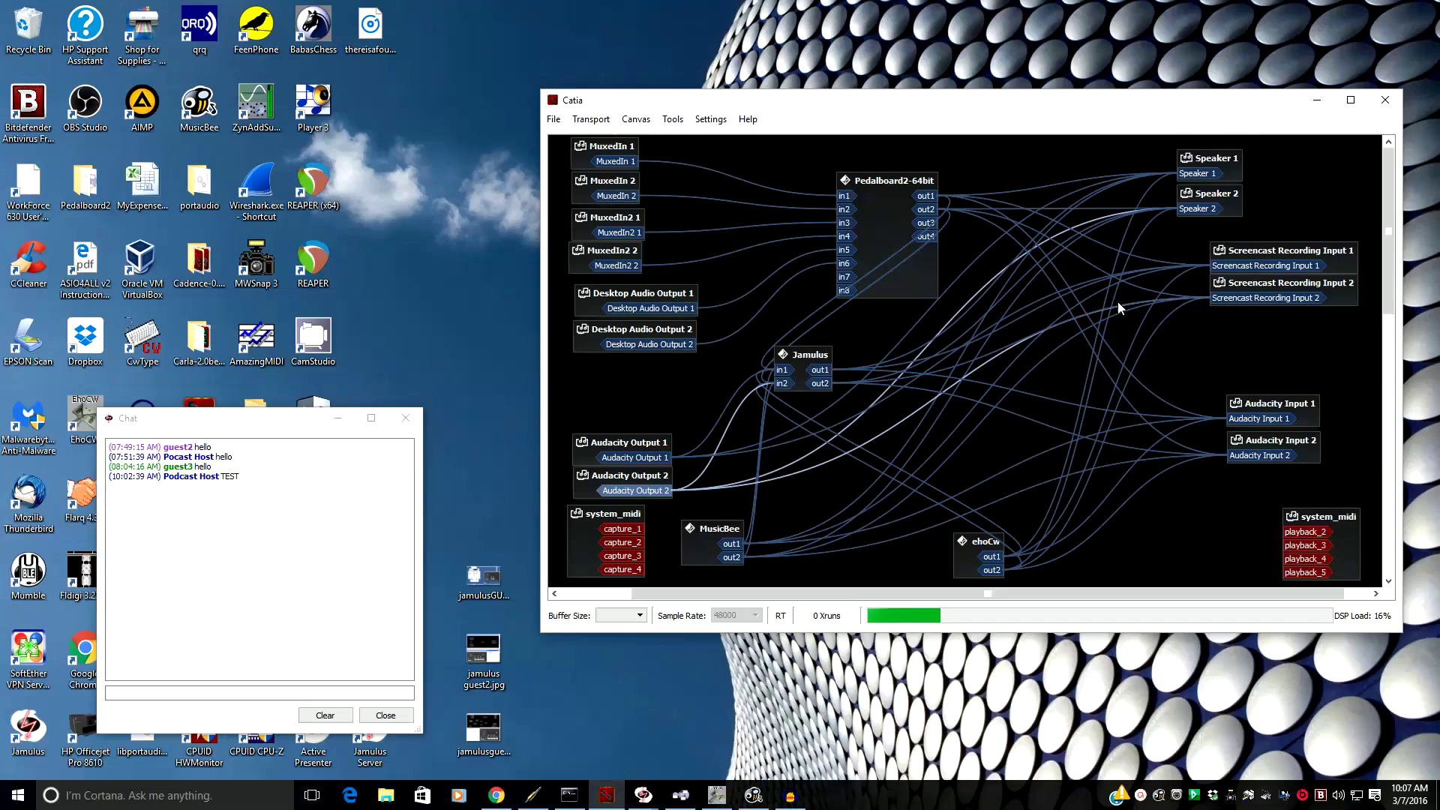
{"action": "left_click", "coordinate": [790, 796]}
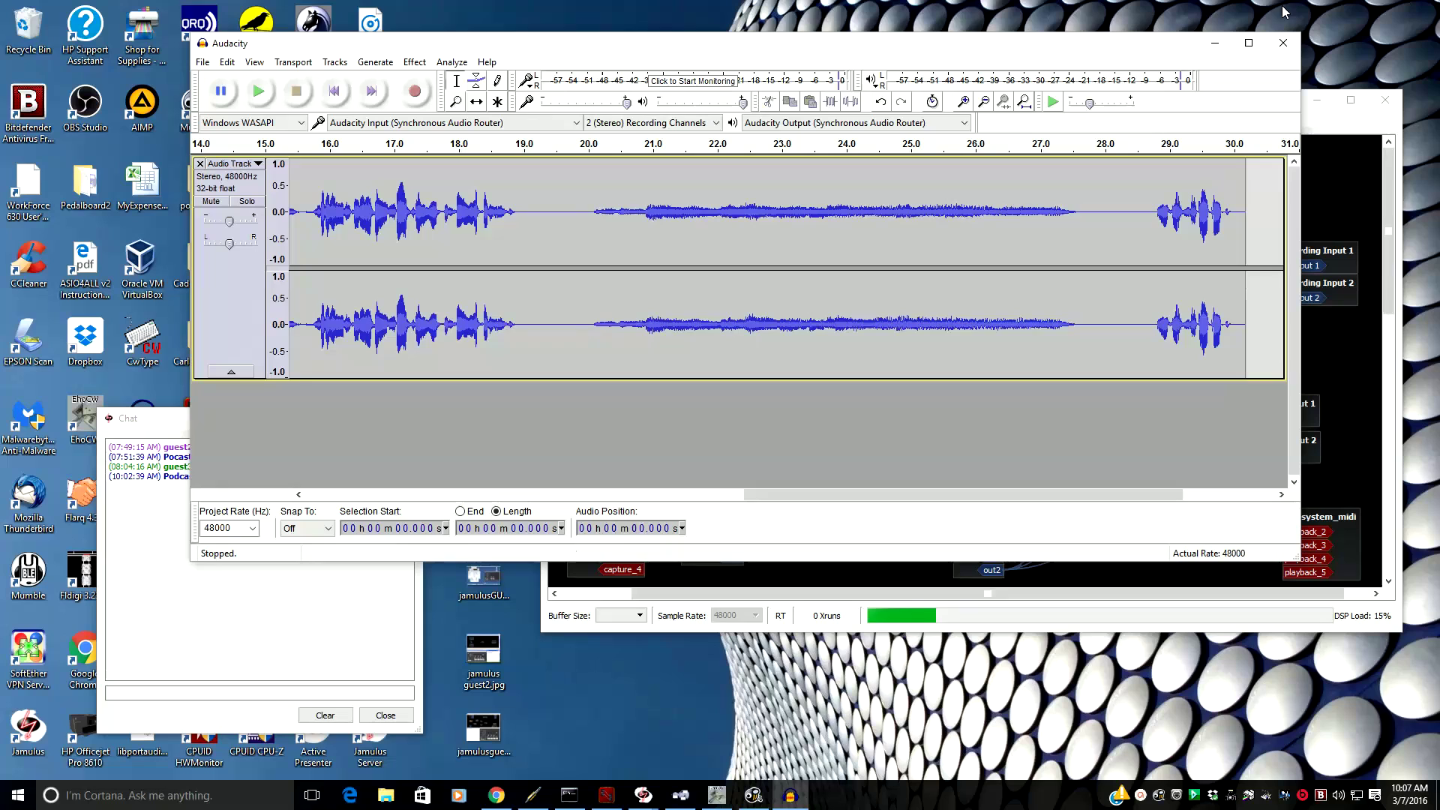
{"action": "left_click", "coordinate": [1215, 43]}
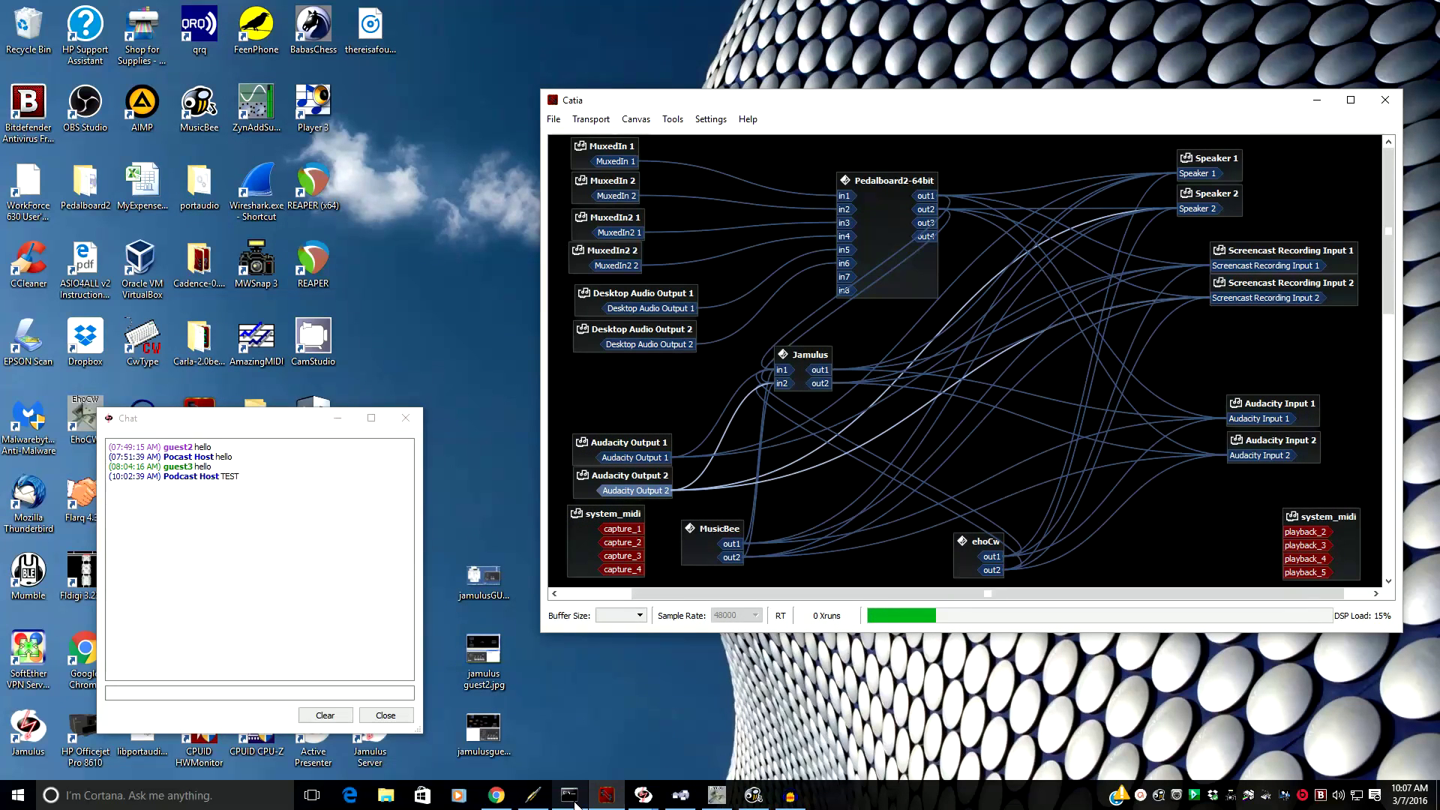
Bring the Jamulus mixer window up alongside the Catia patchbay.
{"action": "mouse_move", "coordinate": [644, 796]}
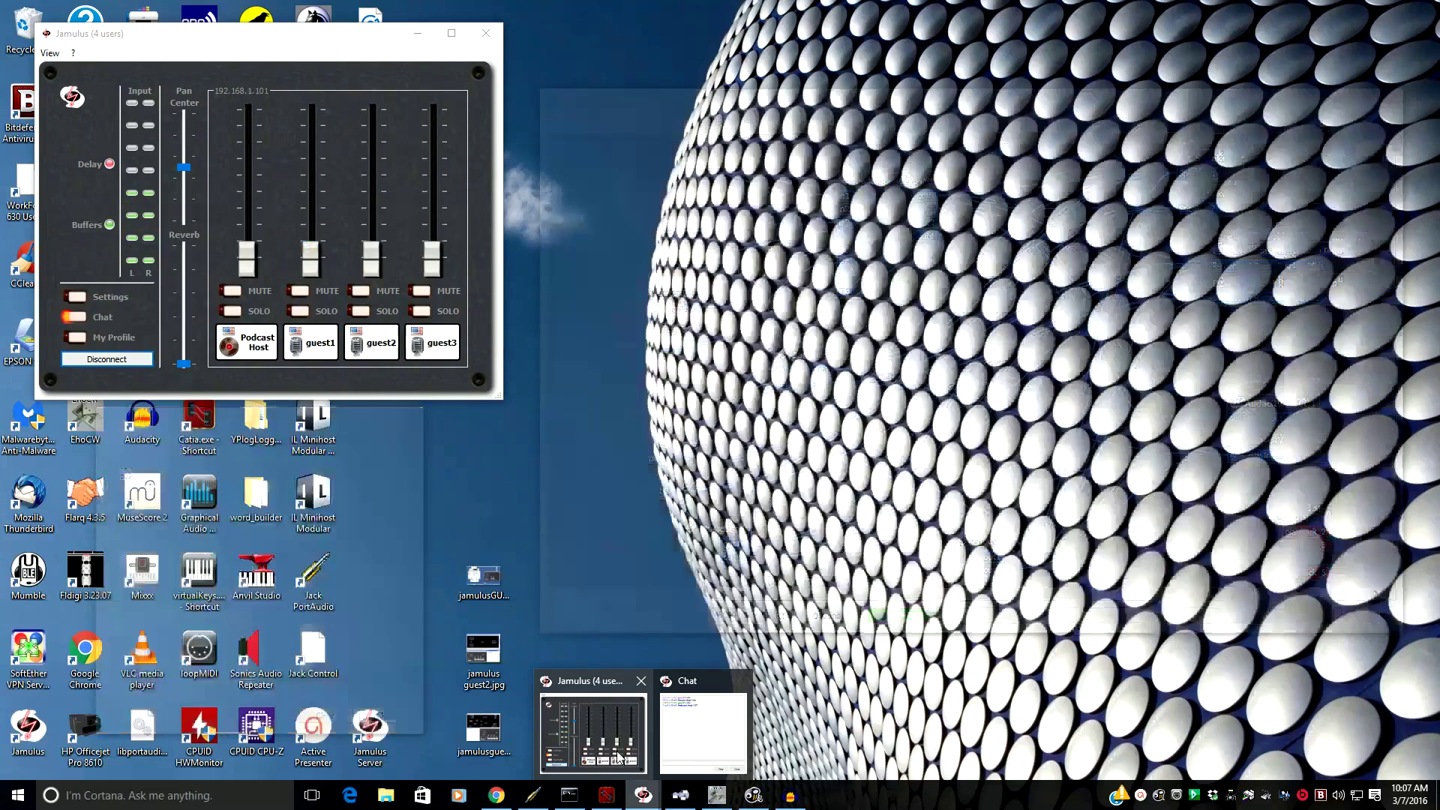
{"action": "left_click", "coordinate": [617, 750]}
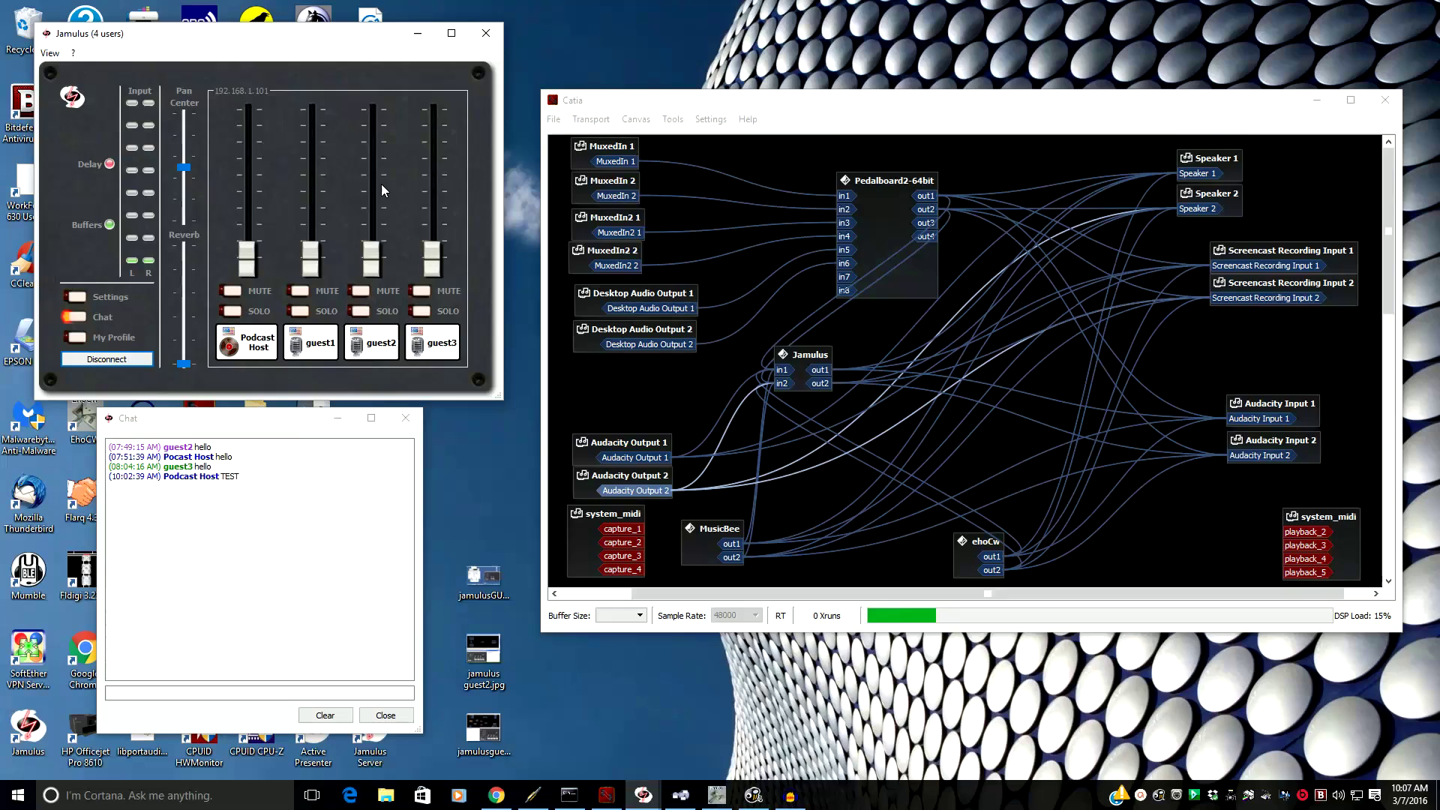
{"action": "left_click", "coordinate": [800, 353]}
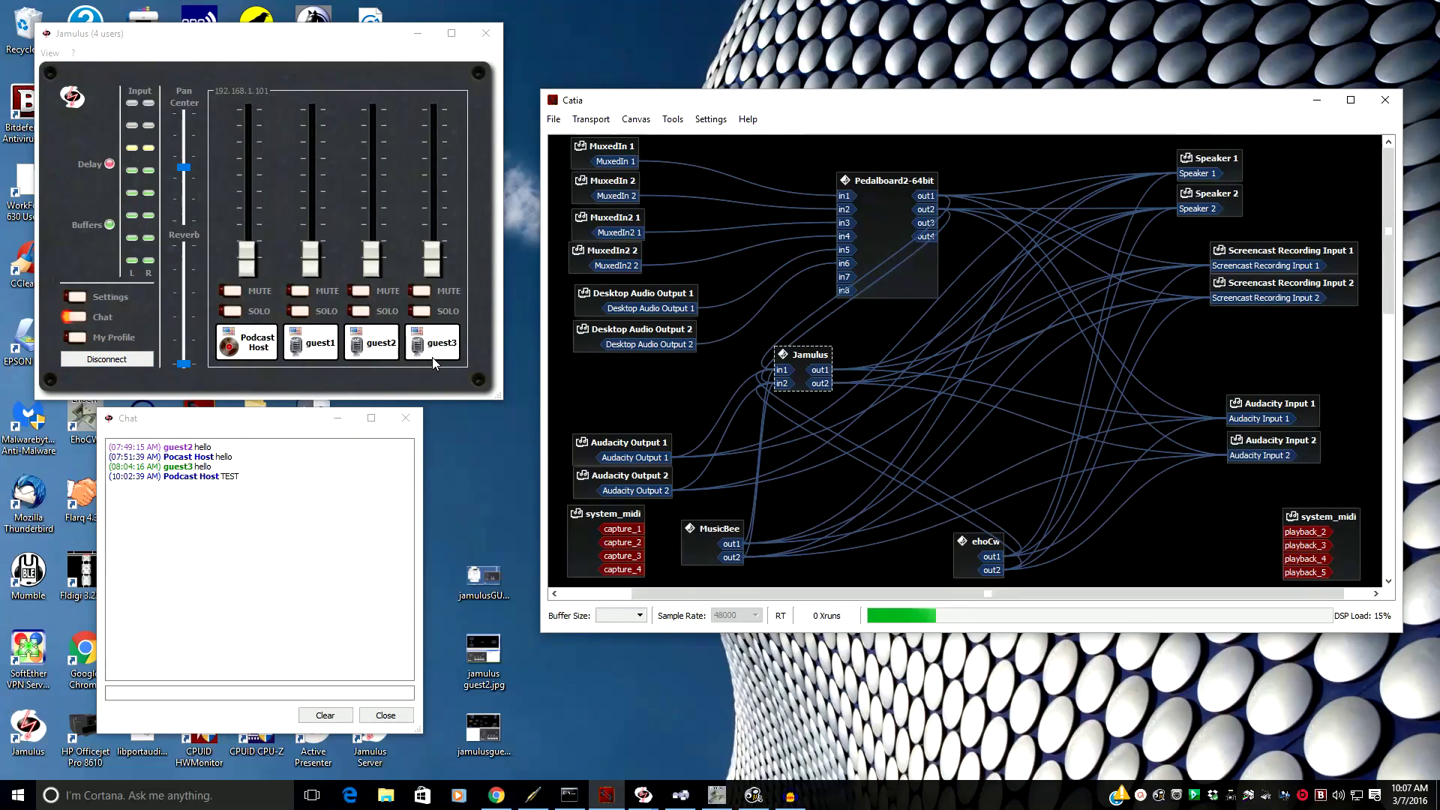
{"action": "left_click", "coordinate": [396, 350]}
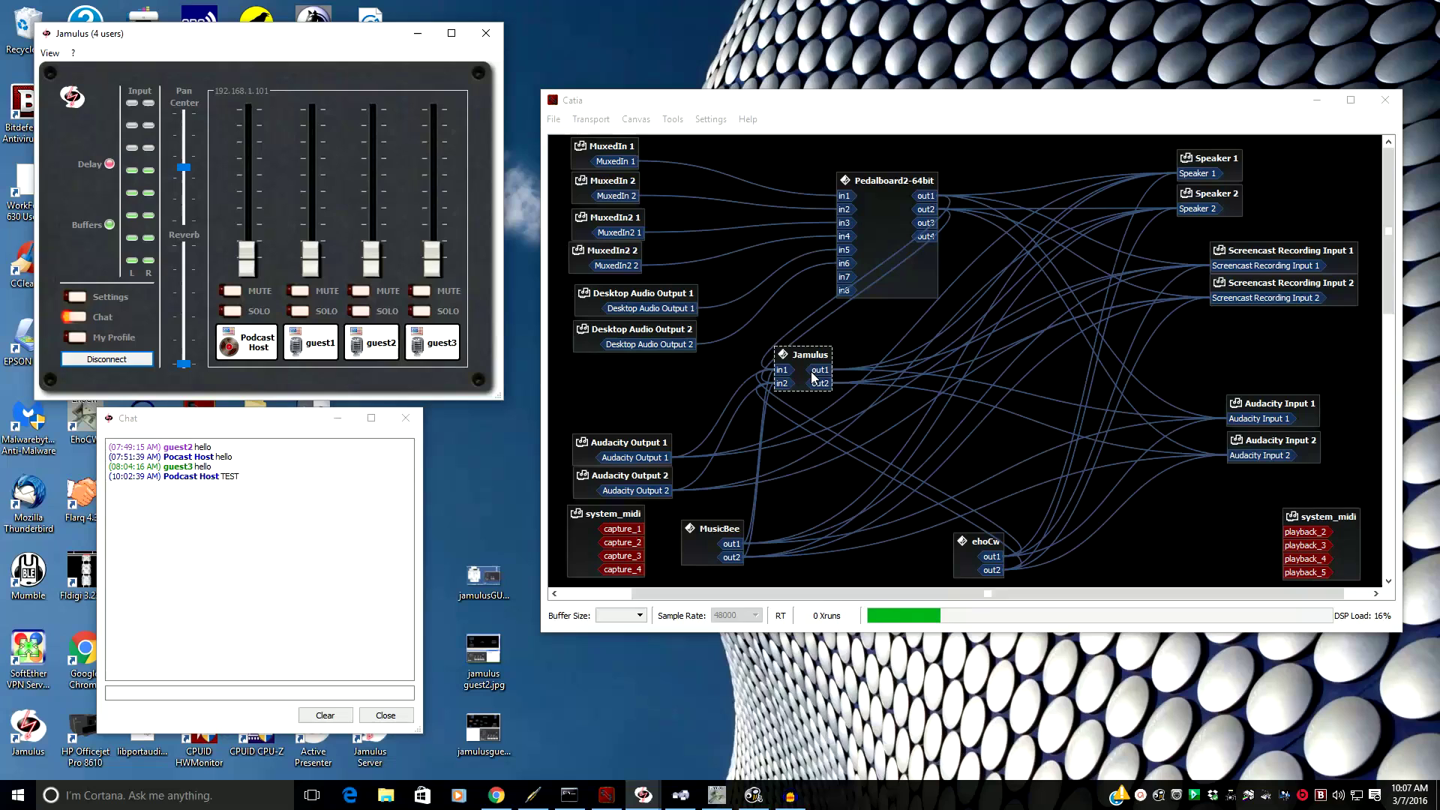
{"action": "left_click", "coordinate": [844, 282]}
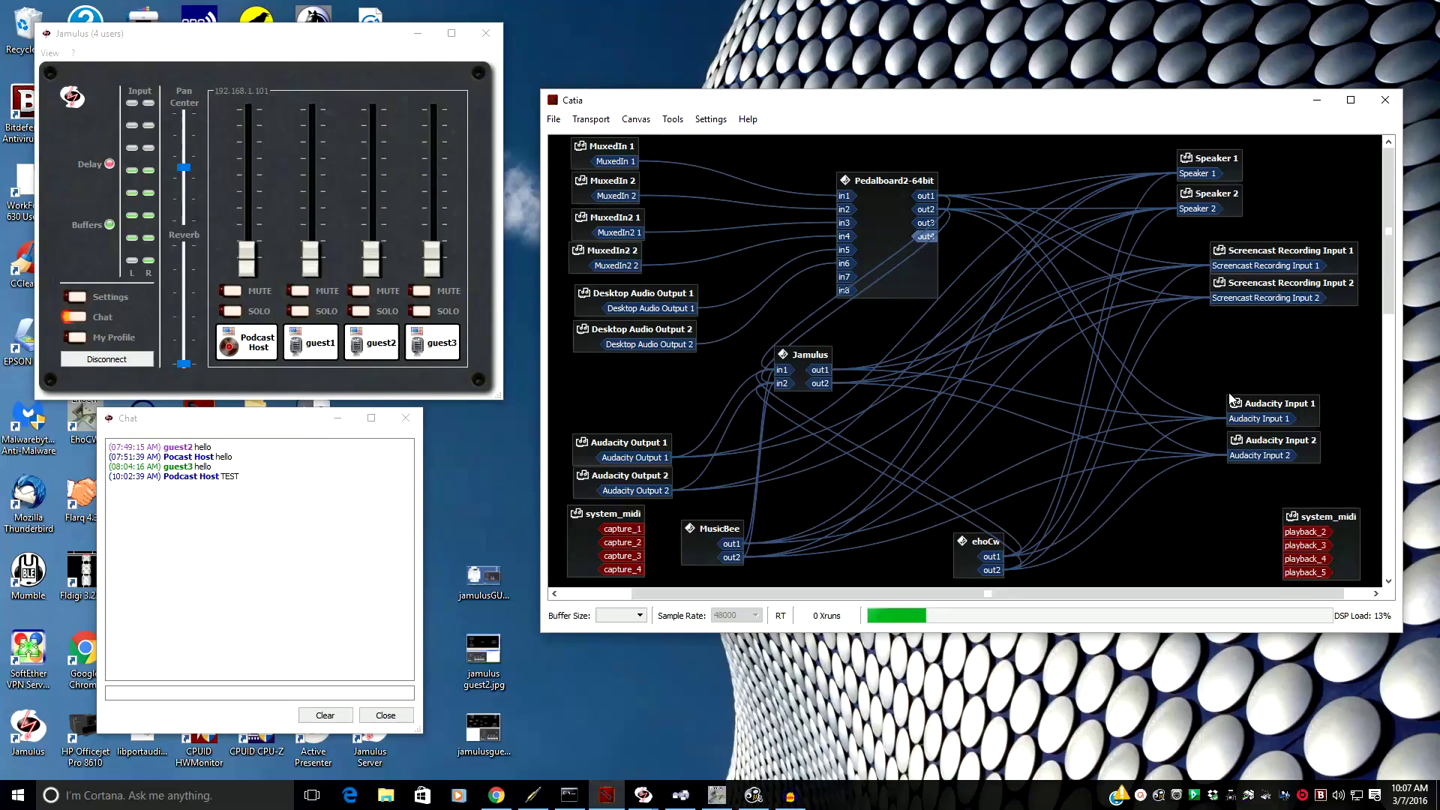
Connect Pedalboard2-64bit out3 to Audacity Input 1 and check the Desktop Audio, MusicBee and Jamulus nodes.
{"action": "left_click_drag", "start_coordinate": [936, 229], "coordinate": [1248, 420]}
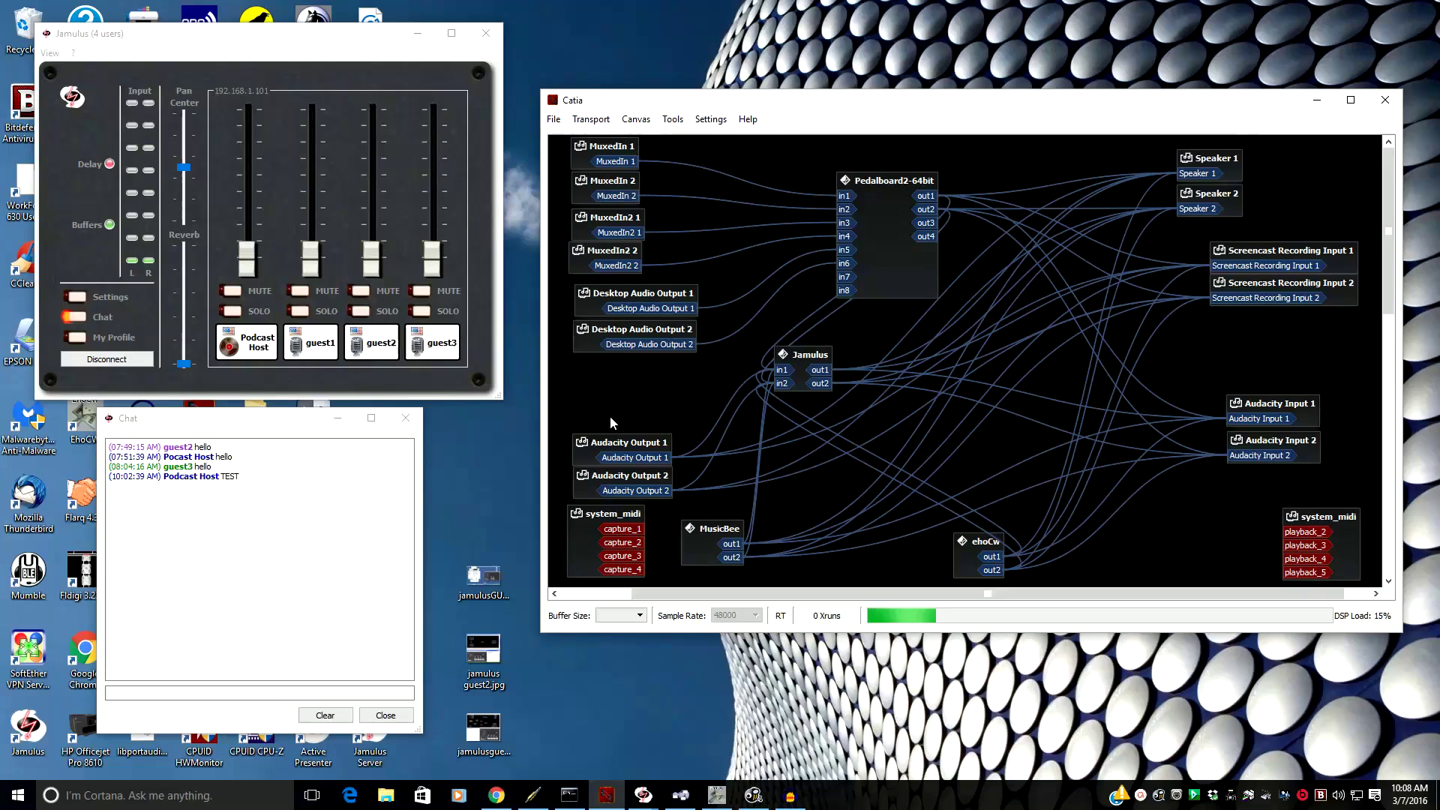
{"action": "left_click", "coordinate": [677, 295]}
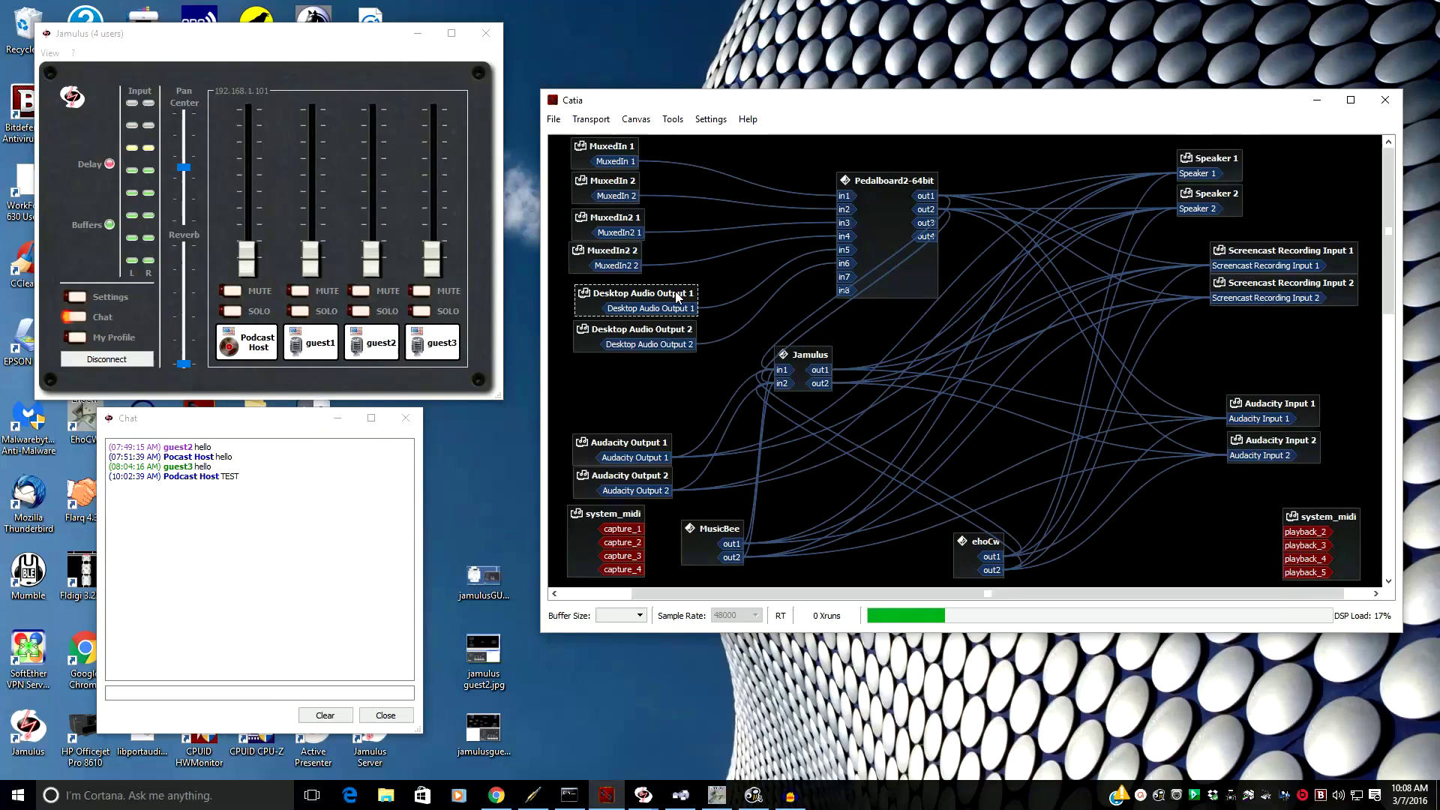
{"action": "left_click", "coordinate": [709, 541]}
{"action": "left_click", "coordinate": [800, 360]}
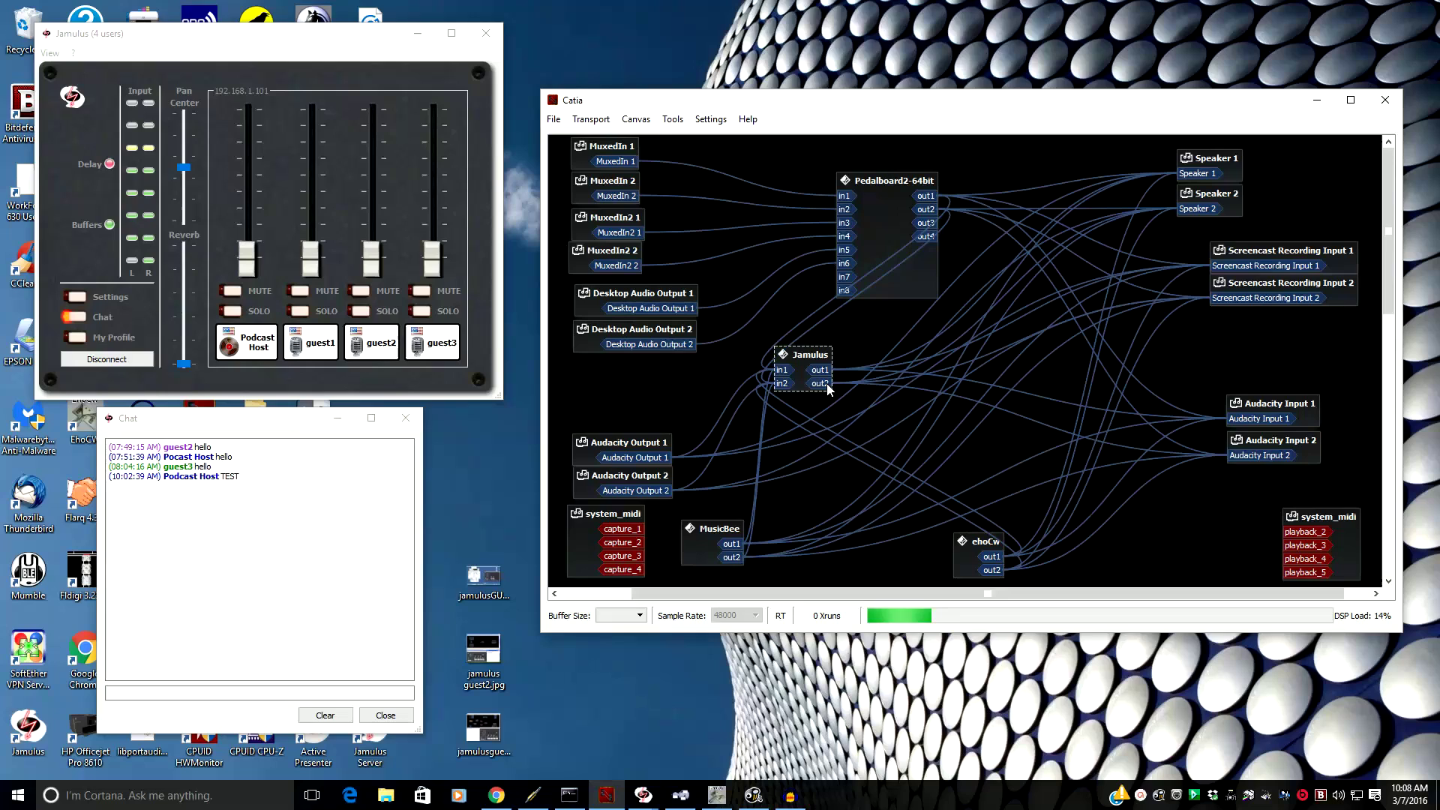
{"action": "left_click", "coordinate": [163, 675]}
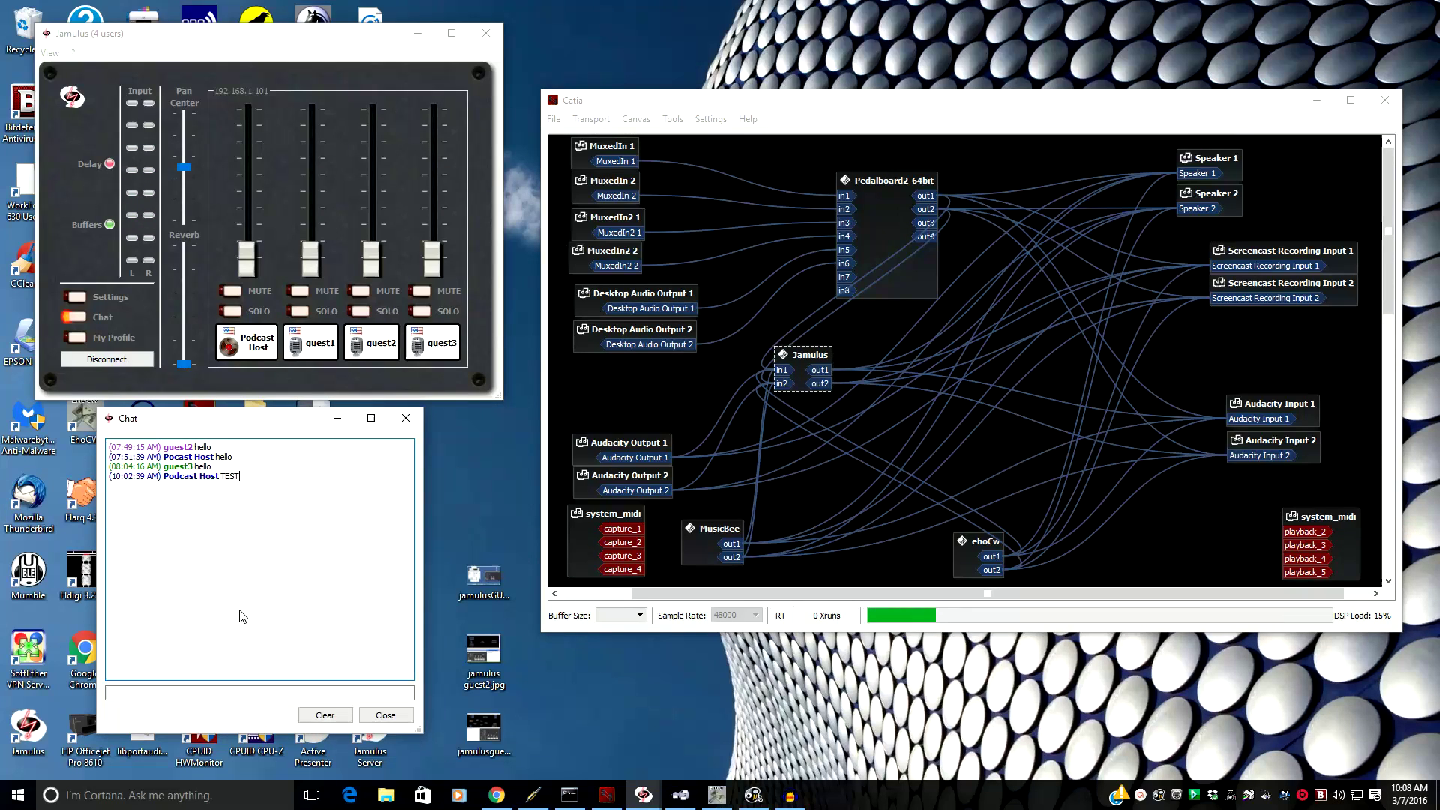
Send 'TEST' in the Jamulus chat, then select the Jamulus guest images on the desktop.
{"action": "left_click", "coordinate": [164, 691]}
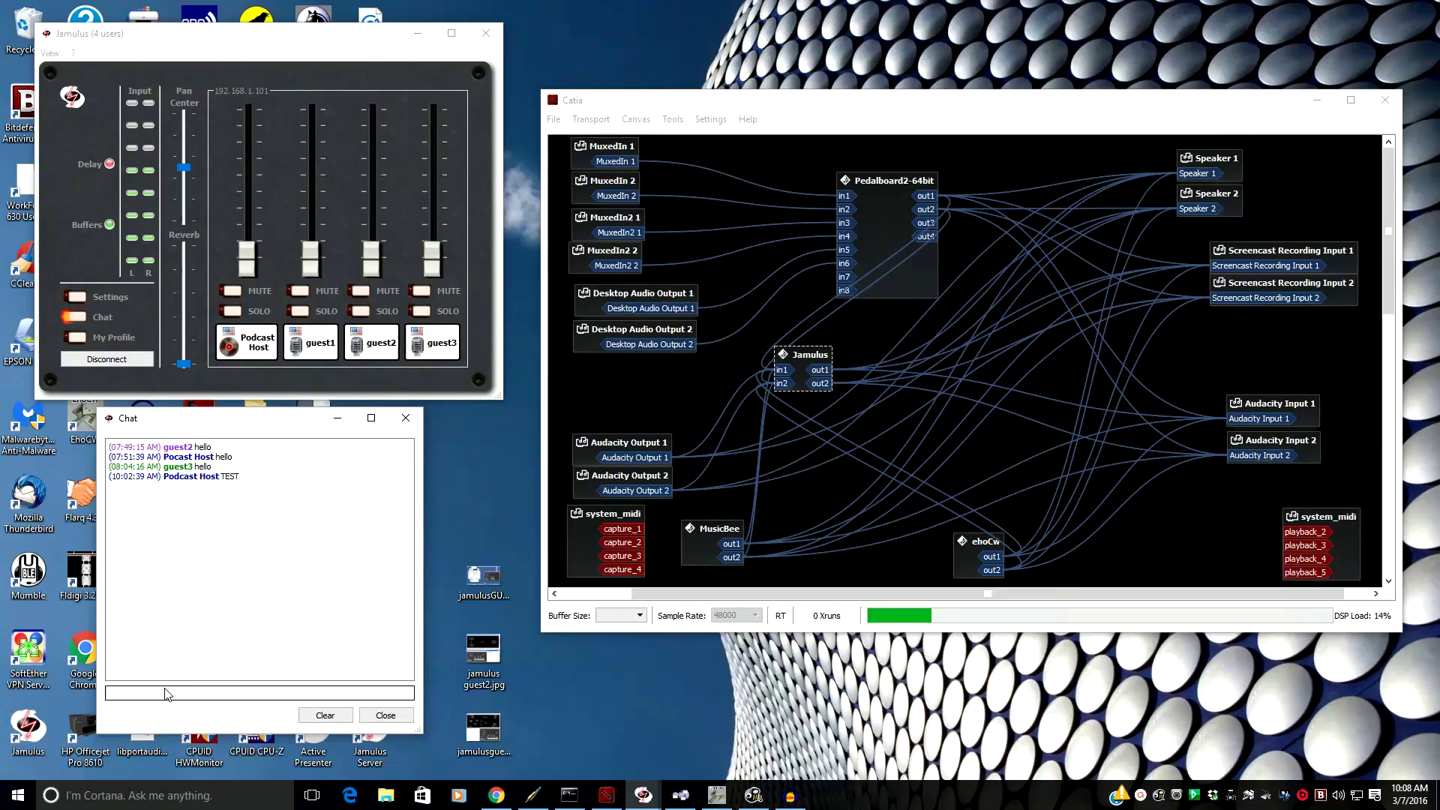
{"action": "type", "text": "TEST"}
{"action": "key", "text": "Return"}
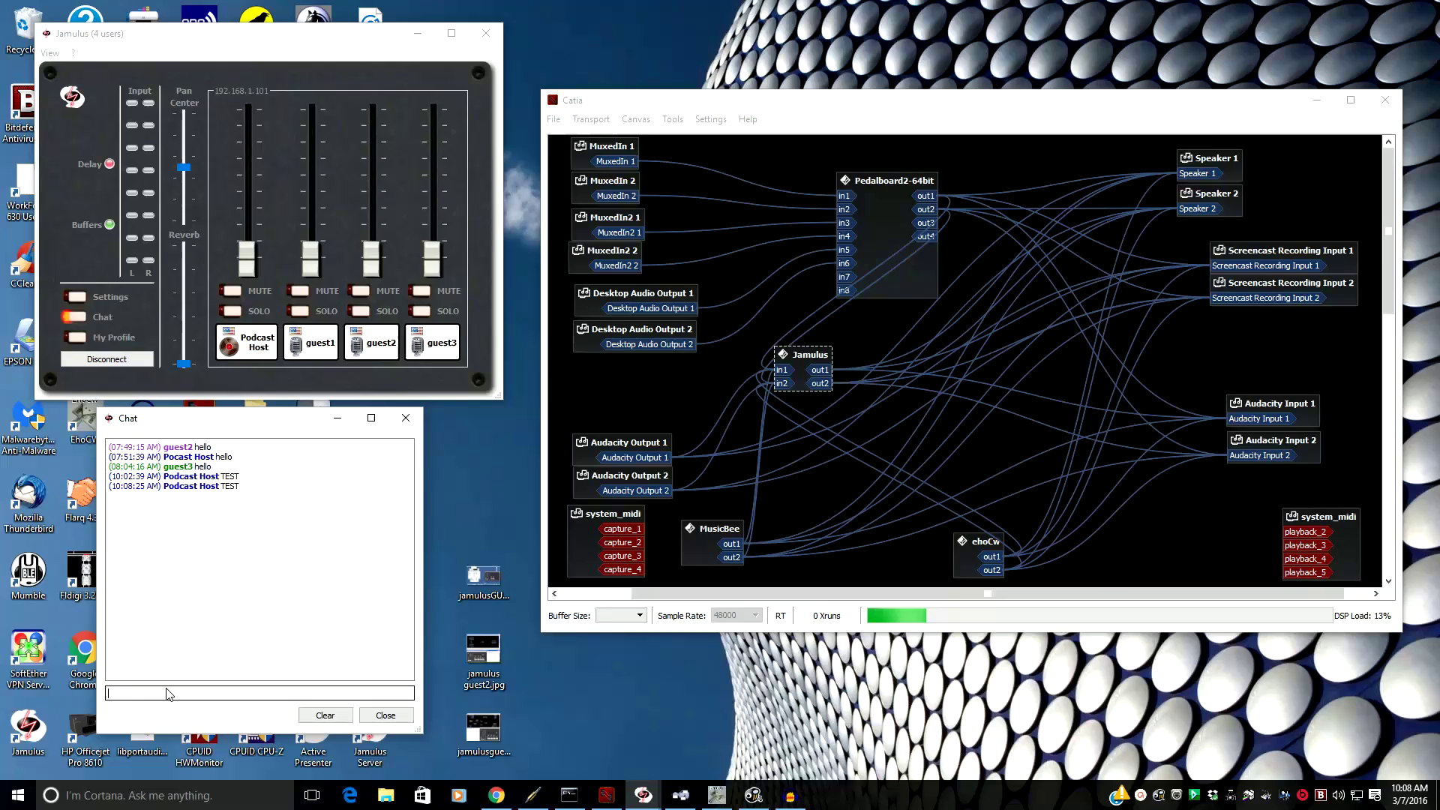
{"action": "left_click", "coordinate": [461, 650]}
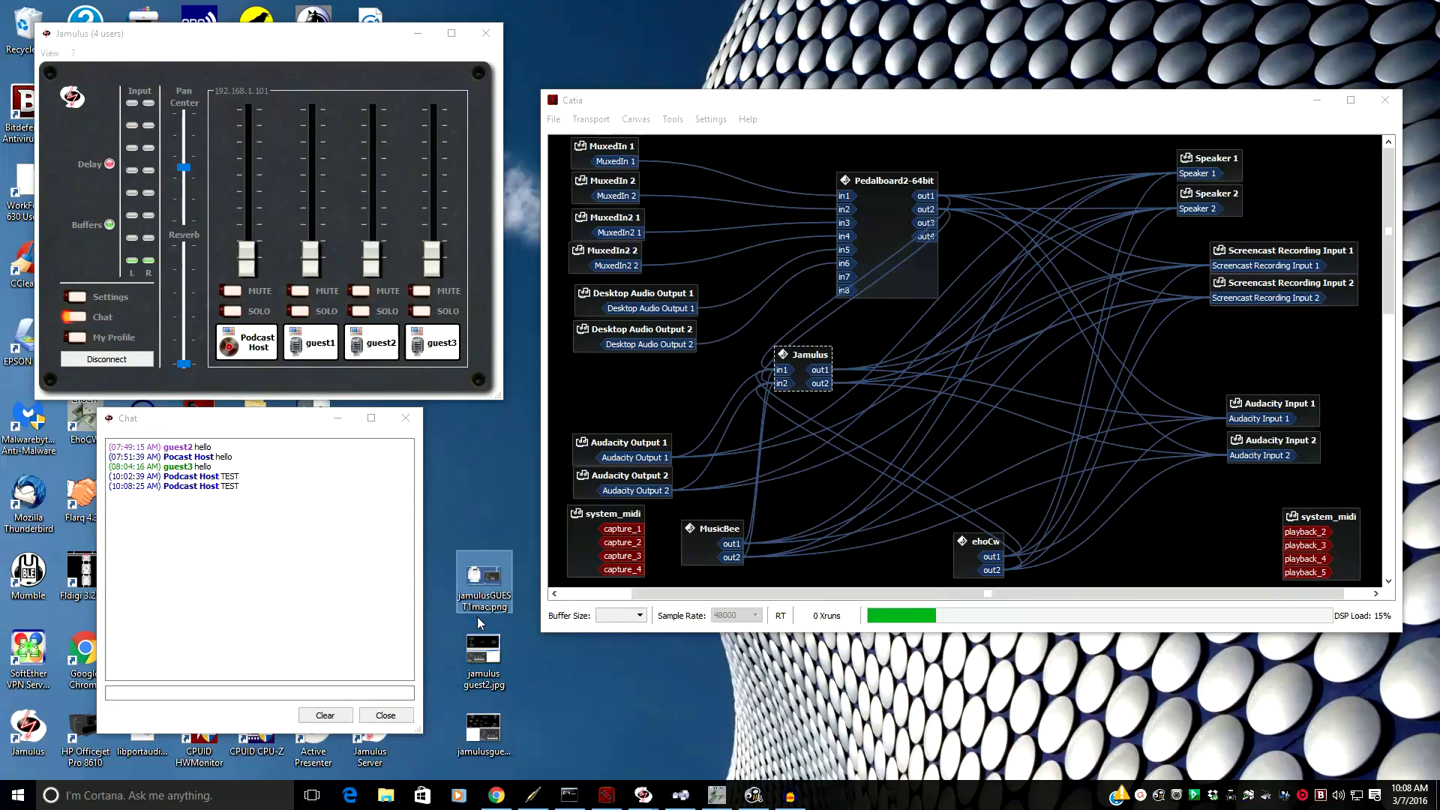
{"action": "left_click", "coordinate": [483, 730]}
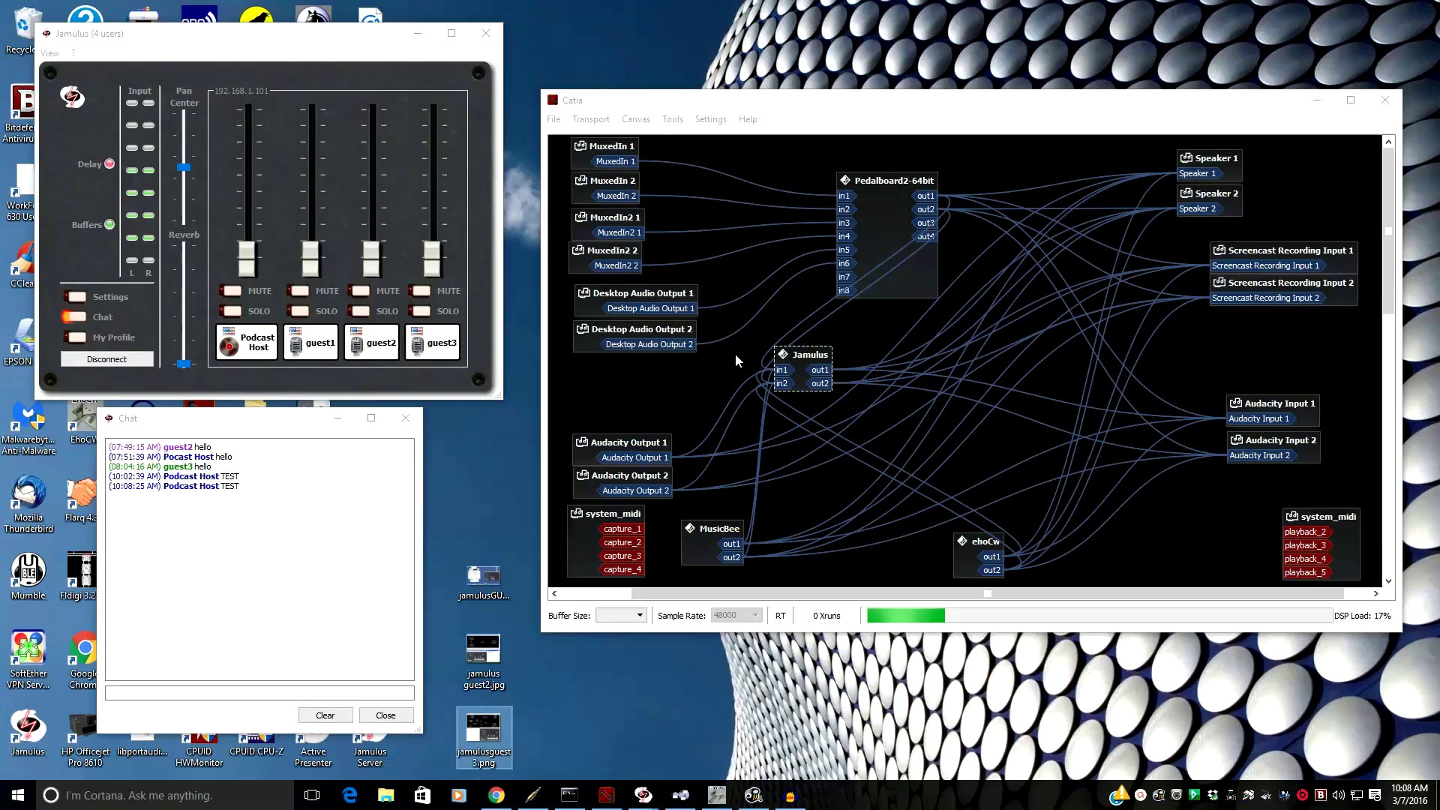